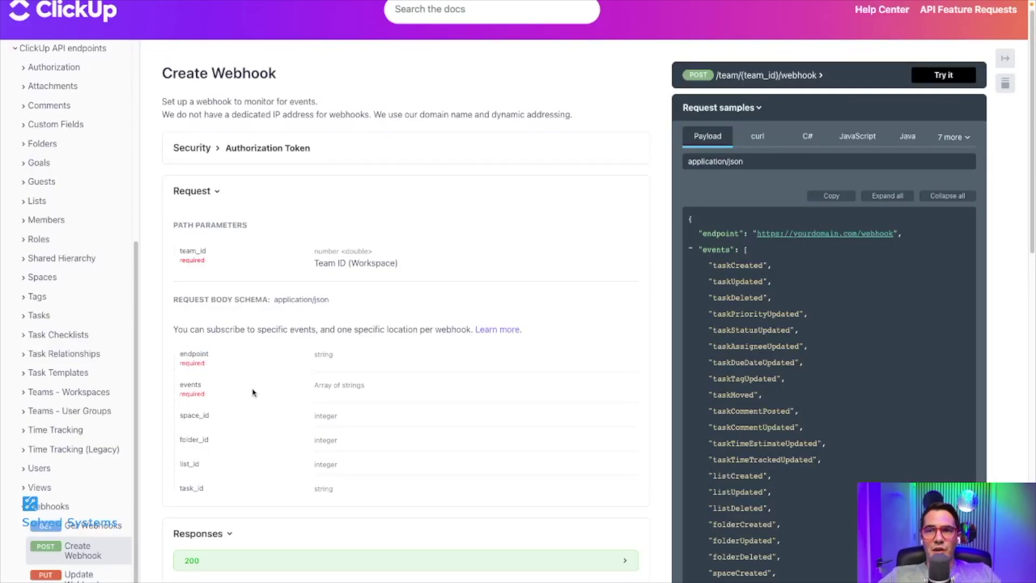
Step: Open the Webhooks guide page from the Webhooks overview sidebar group
scroll(121, 418, up, 5)
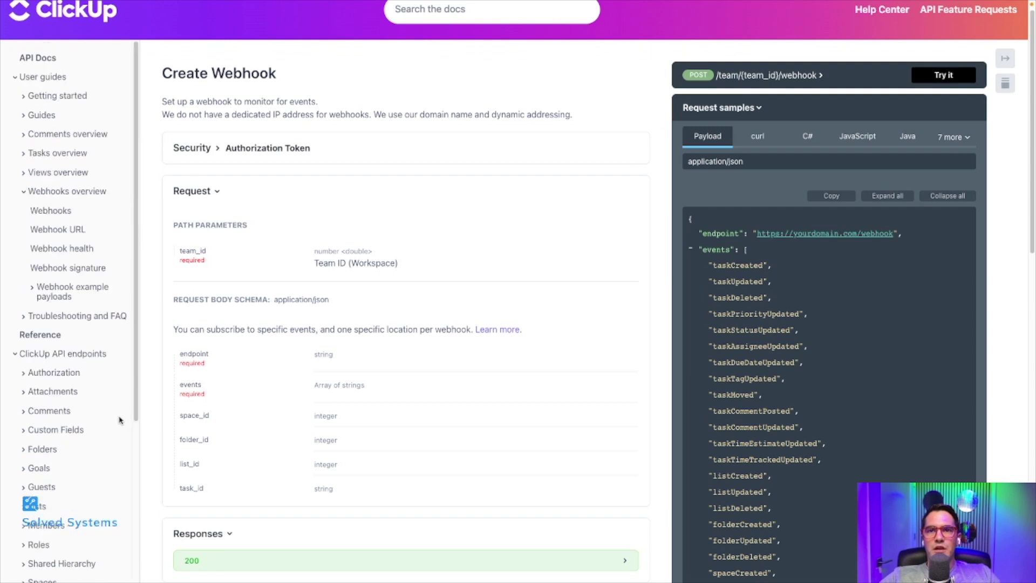
click(69, 196)
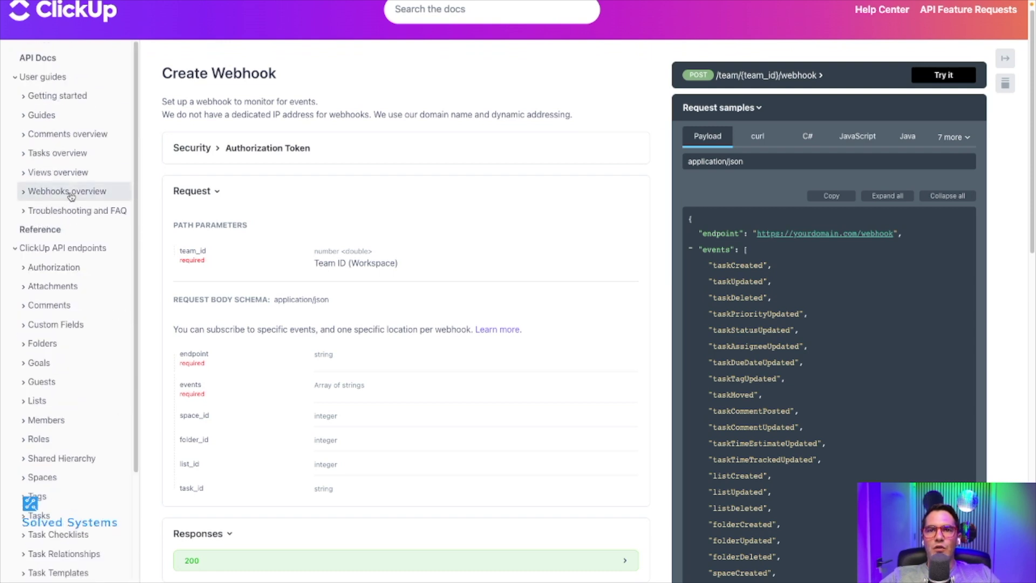
click(71, 197)
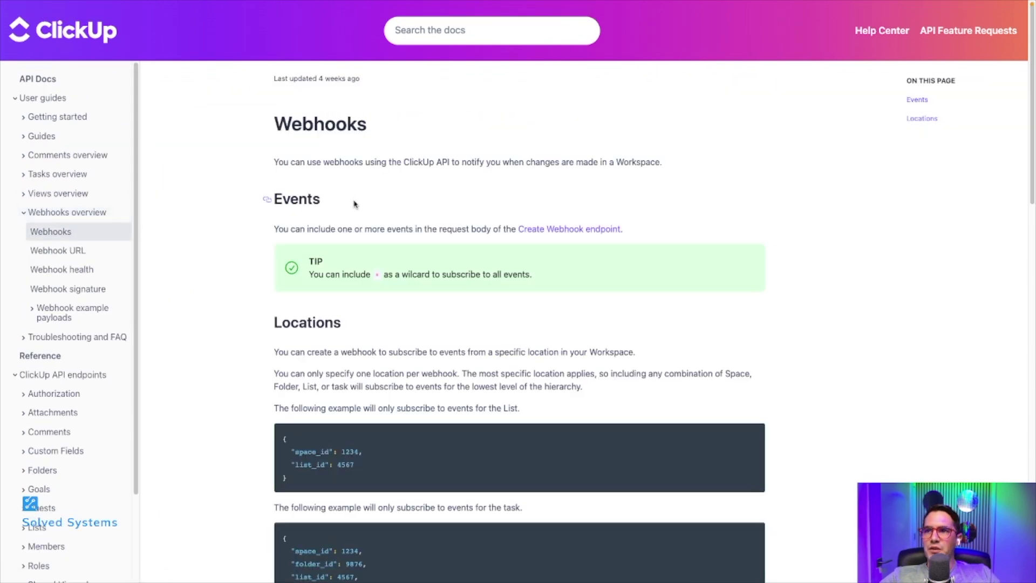
scroll(380, 181, down, 1)
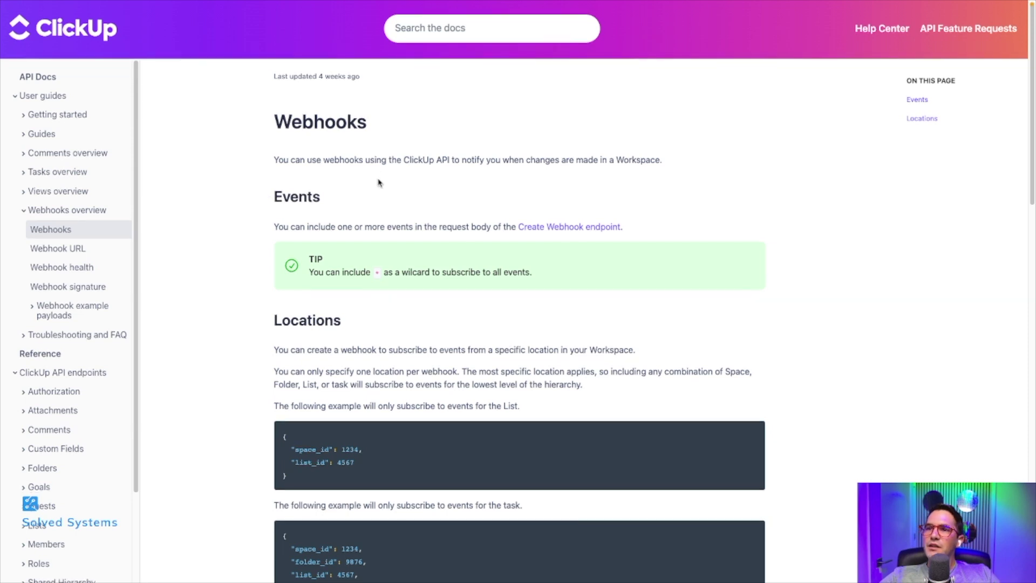
scroll(457, 257, down, 4)
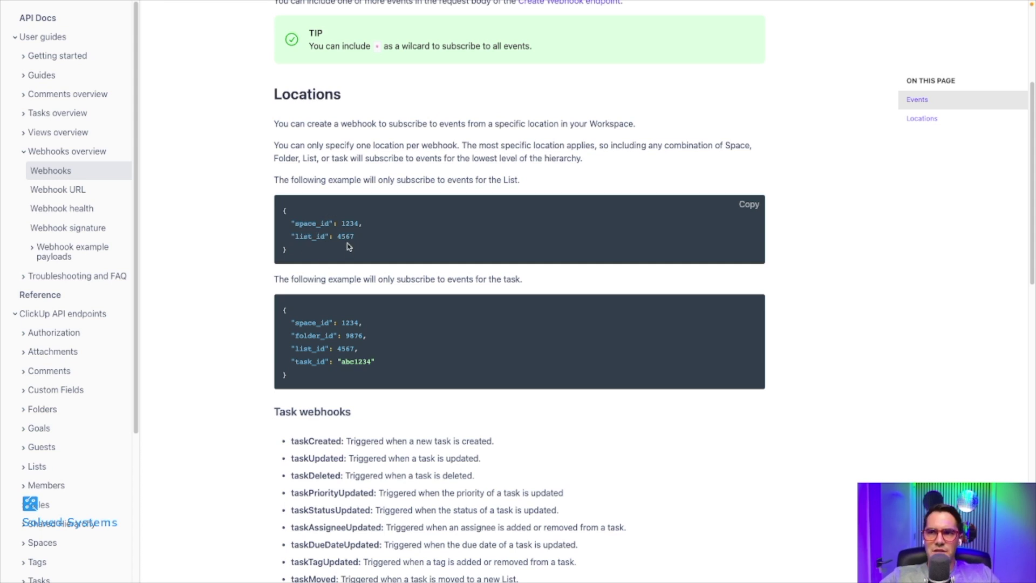
Step: Highlight the list of task webhook events and expand the Webhooks endpoints group
scroll(350, 246, down, 1)
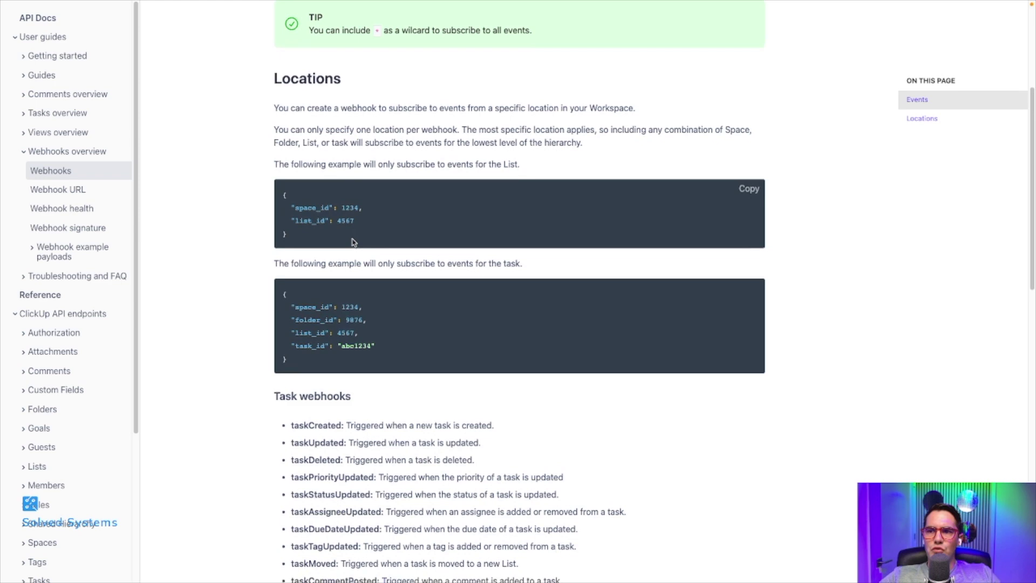
scroll(354, 246, down, 2)
scroll(355, 246, down, 1)
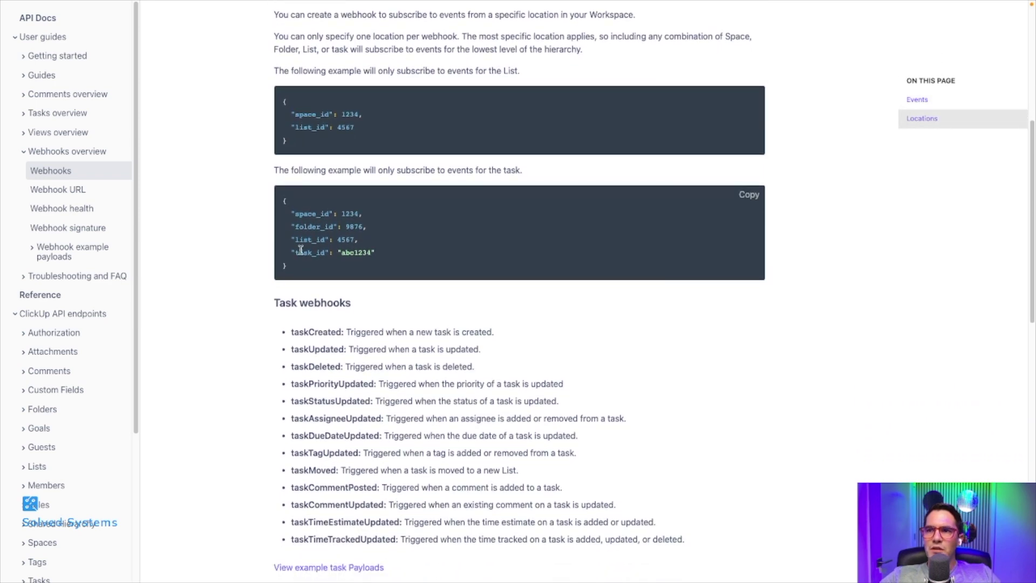
scroll(355, 247, down, 5)
scroll(323, 194, up, 2)
scroll(323, 194, up, 1)
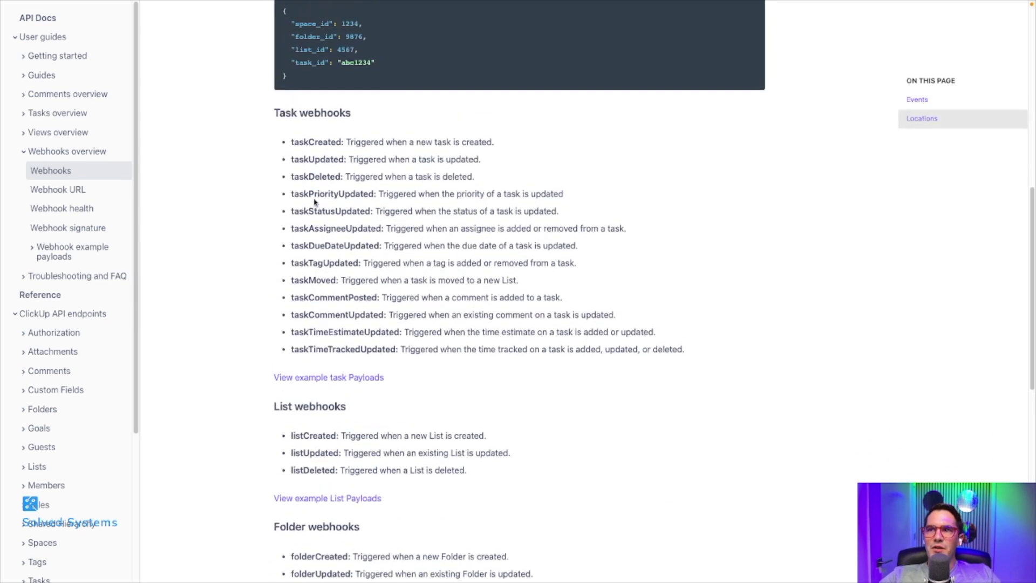
drag(283, 144, 647, 370)
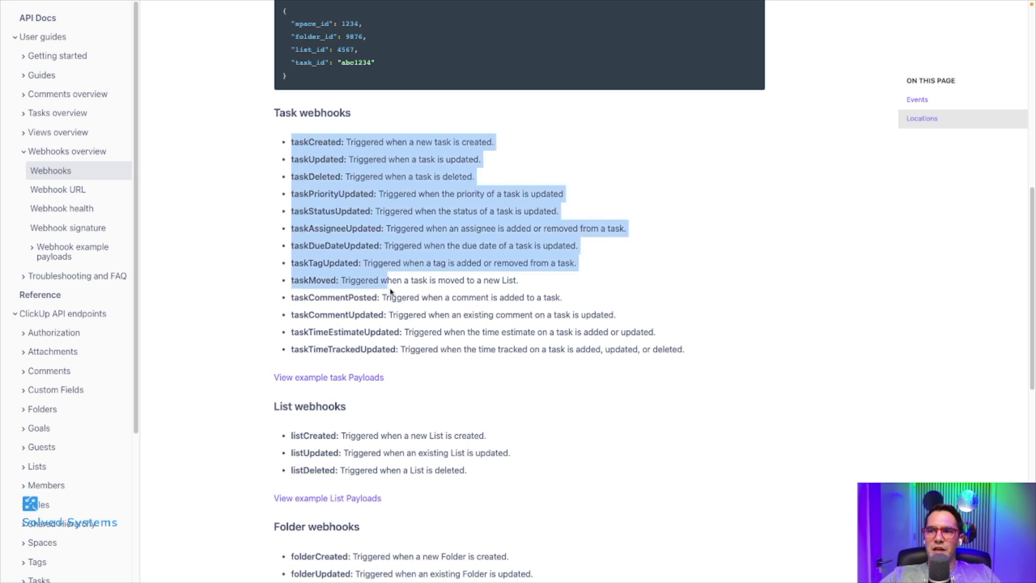
click(528, 362)
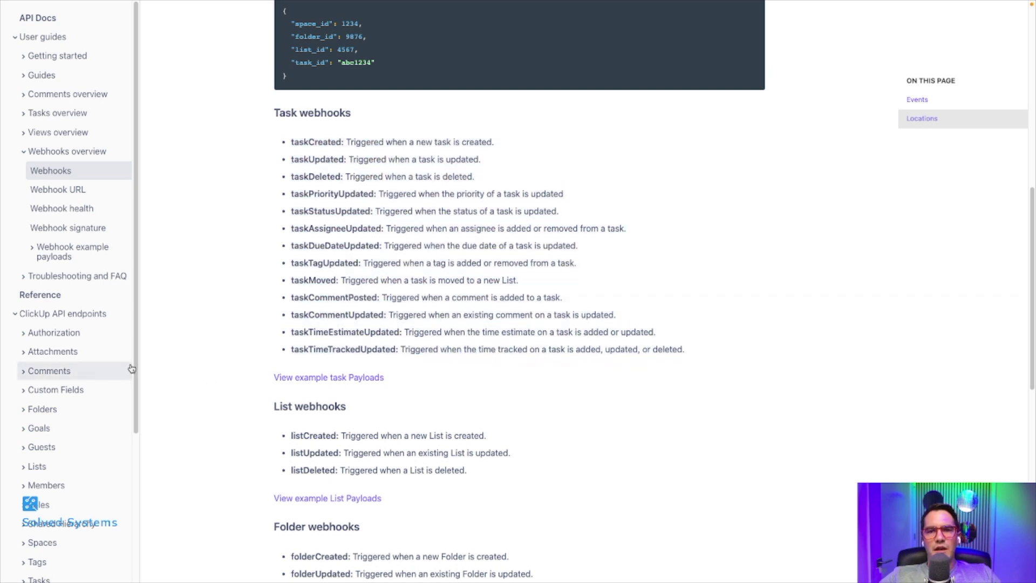
scroll(114, 377, down, 4)
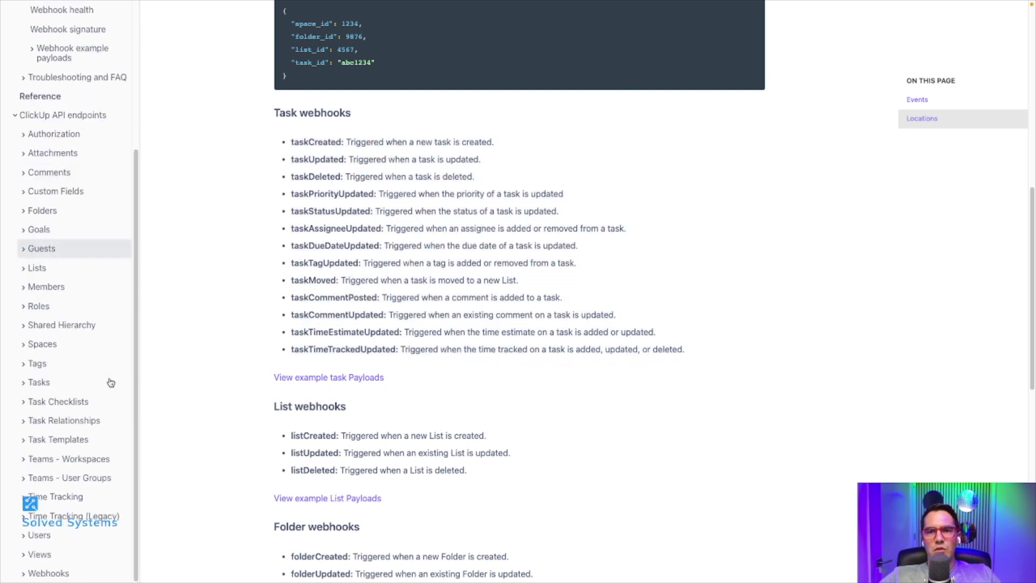
click(48, 573)
scroll(63, 517, down, 2)
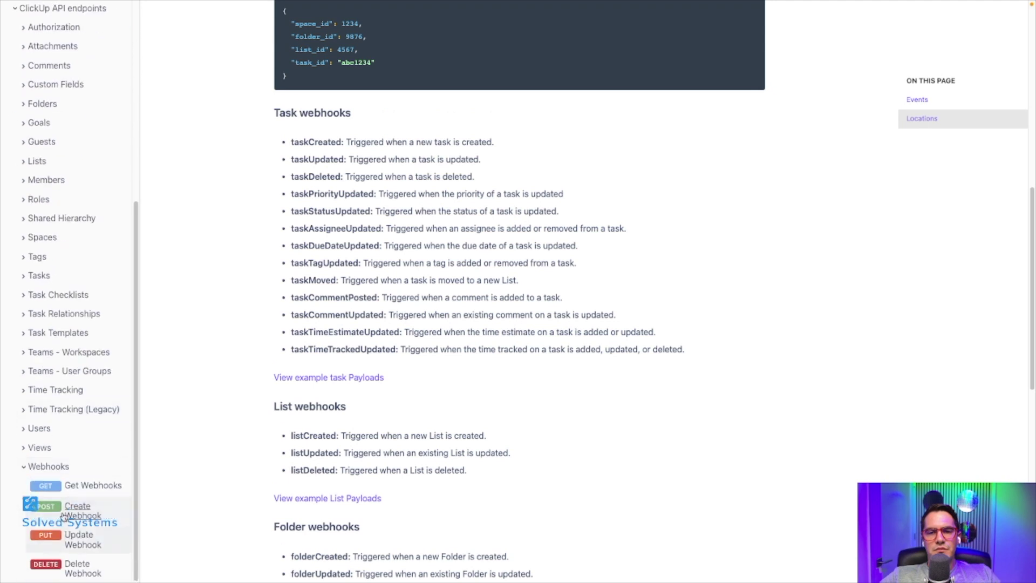
Step: View the Get Webhooks reference, then Create Webhook down to its sample response
click(76, 485)
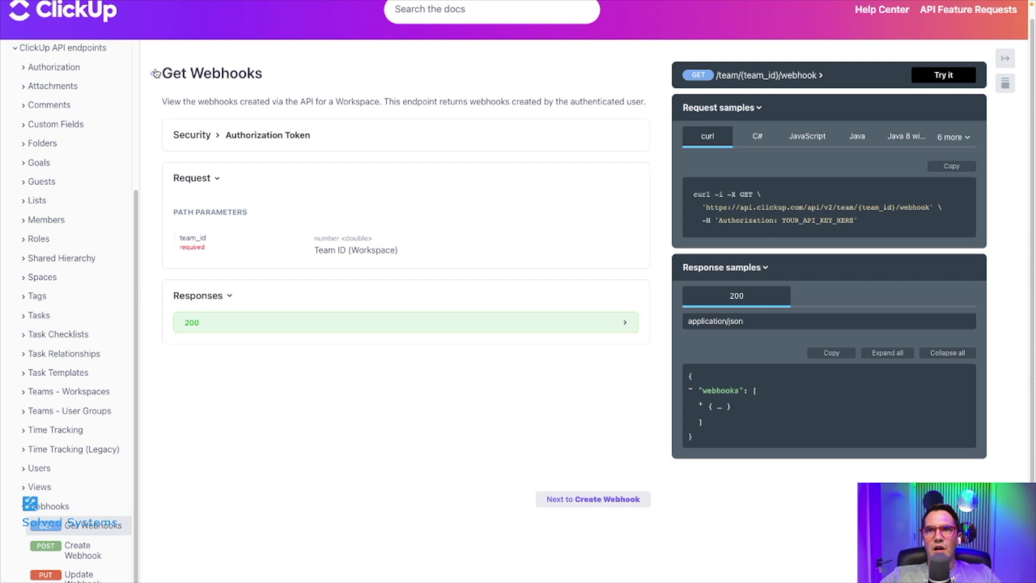
scroll(57, 549, down, 2)
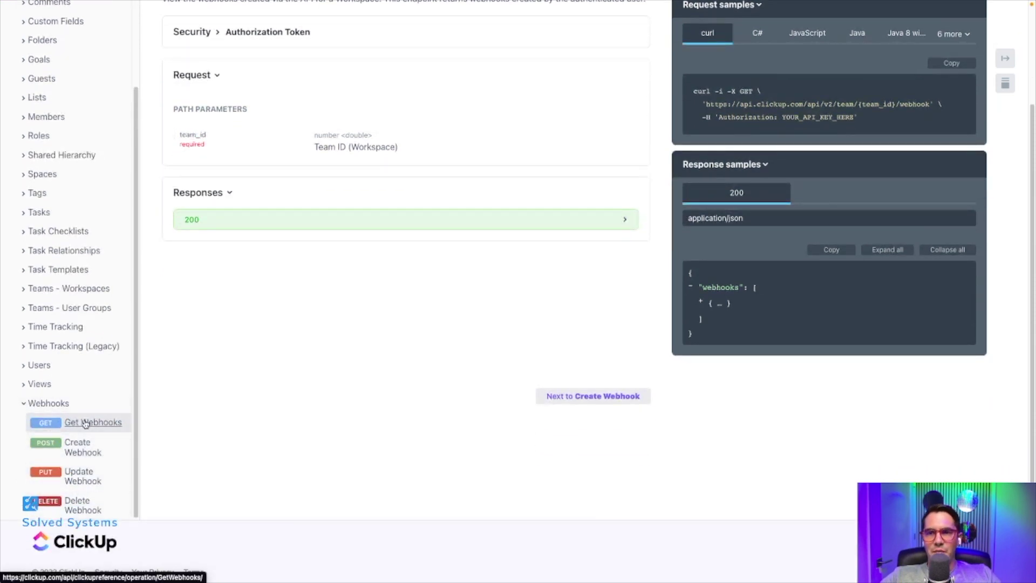
scroll(294, 267, up, 2)
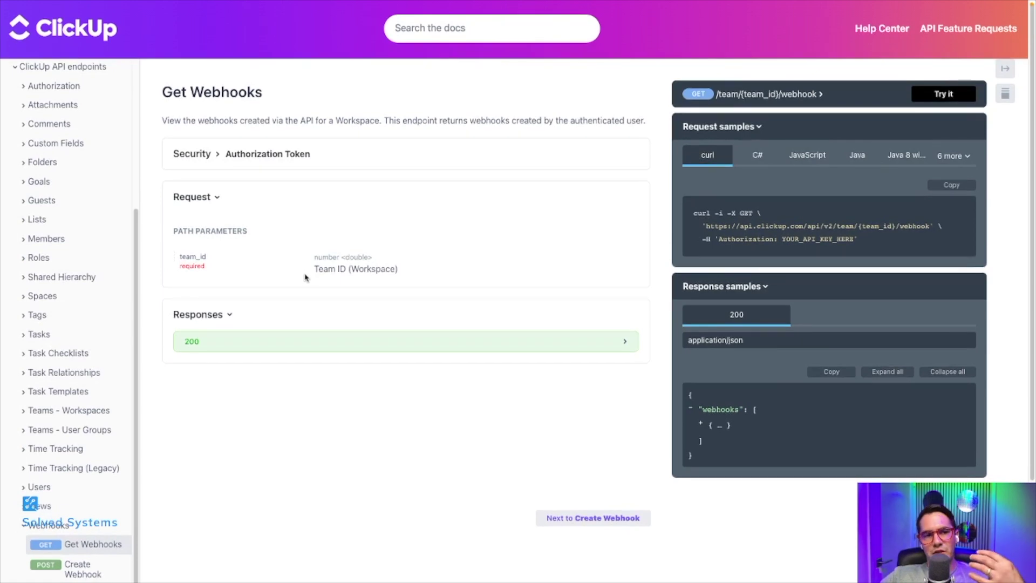
scroll(173, 489, down, 2)
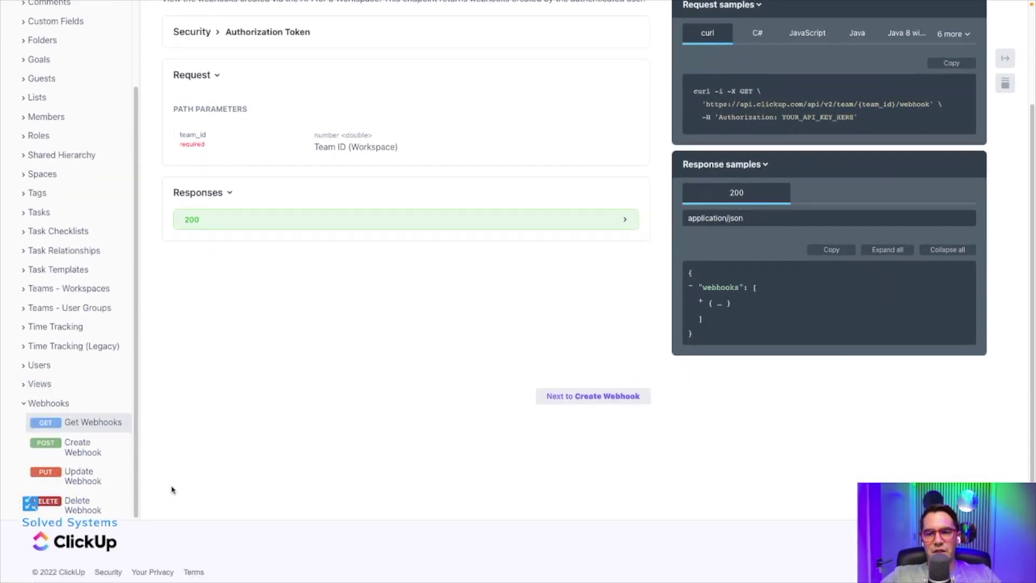
click(78, 446)
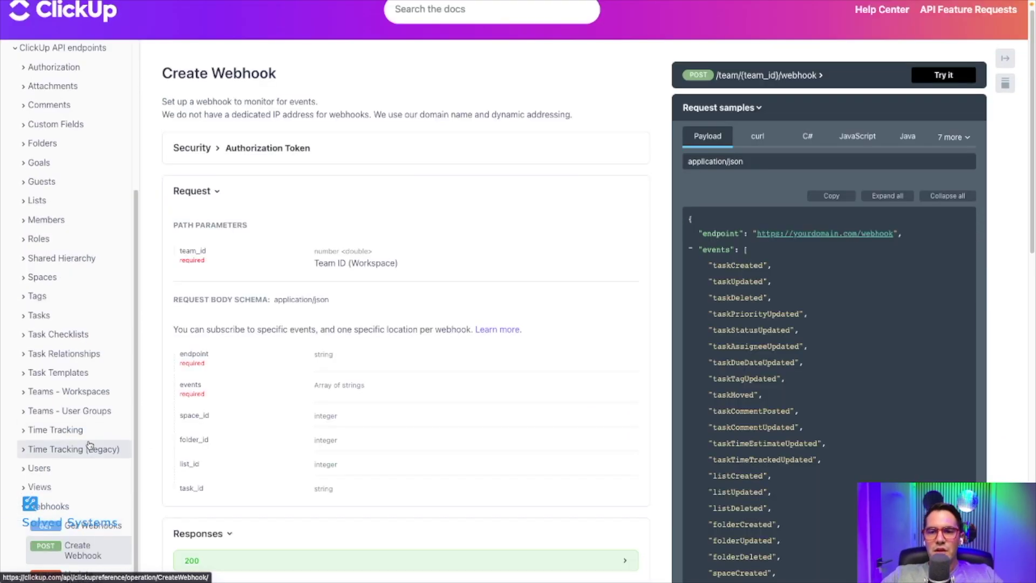
scroll(199, 437, down, 4)
scroll(162, 449, down, 3)
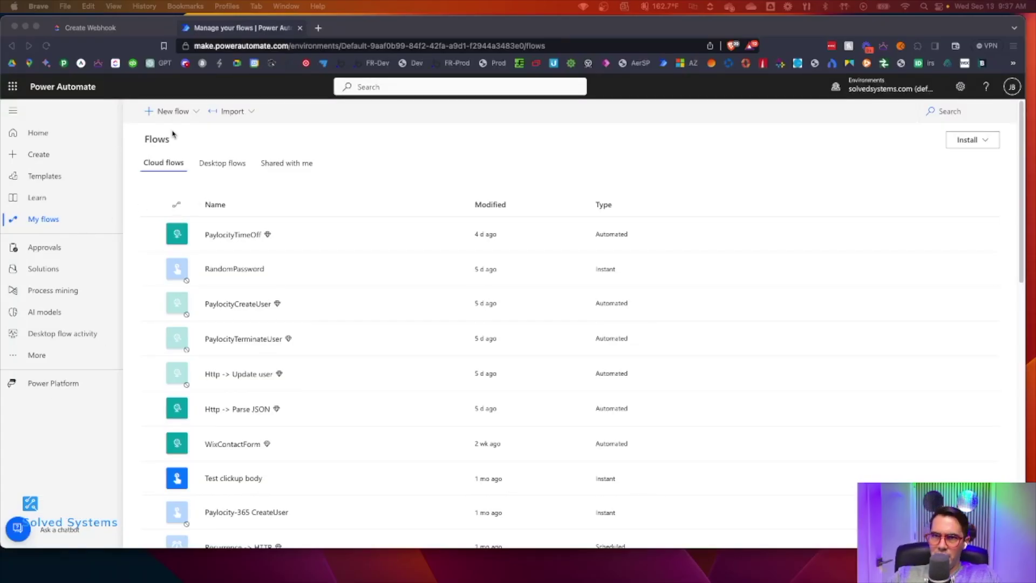
Step: Start a blank instant cloud flow triggered by 'When a HTTP request is received'
click(173, 112)
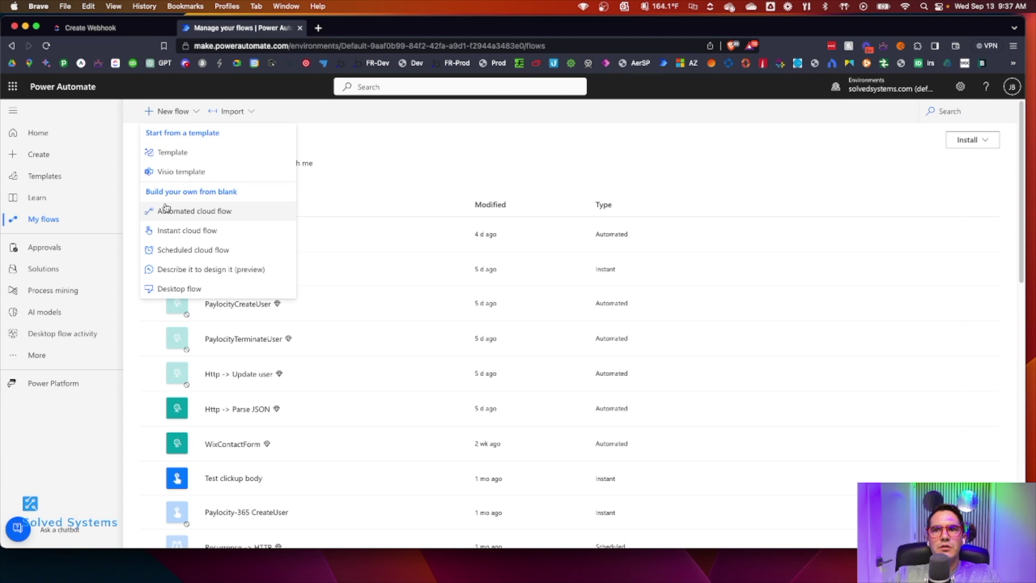
click(186, 231)
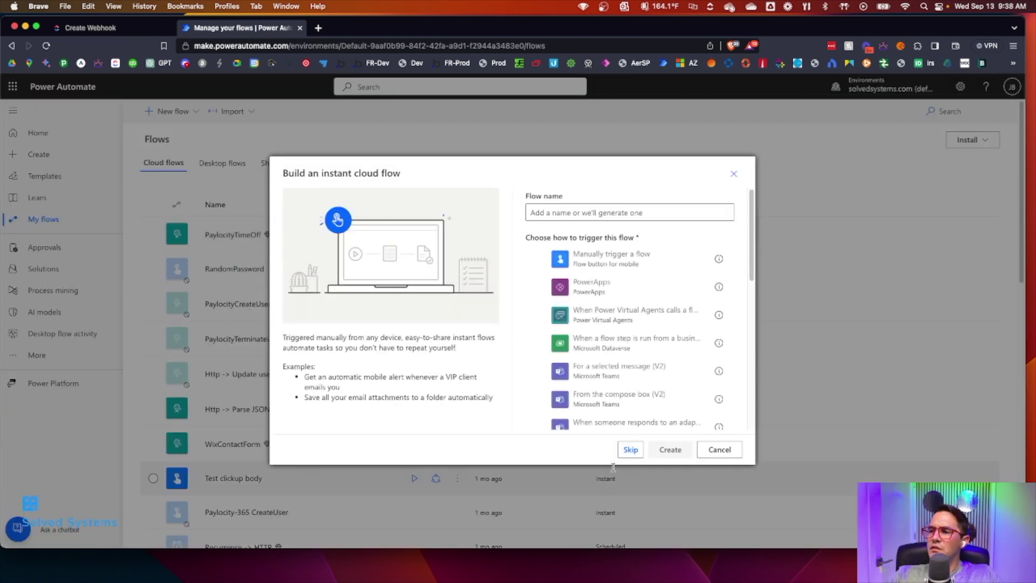
click(630, 449)
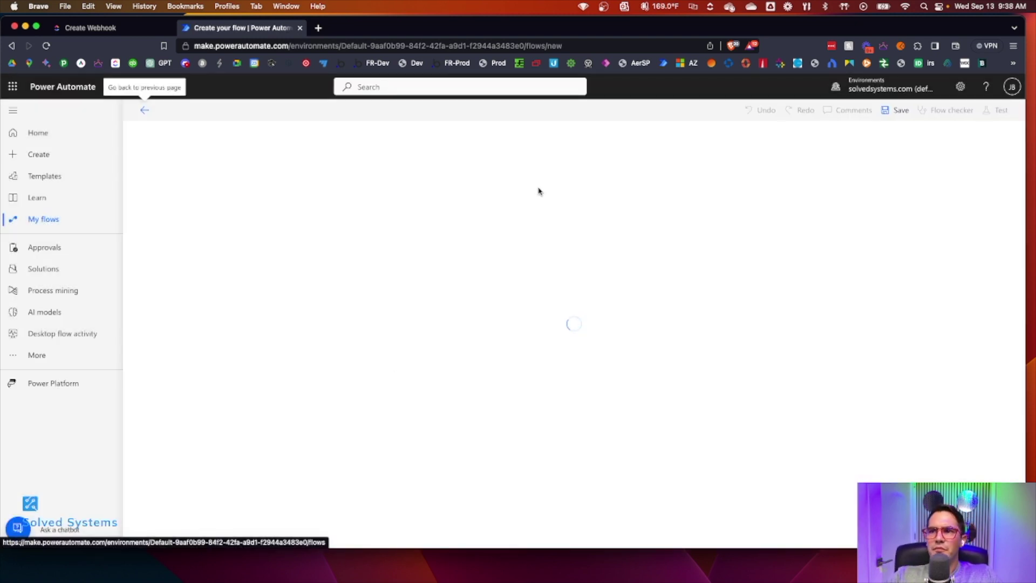
click(476, 139)
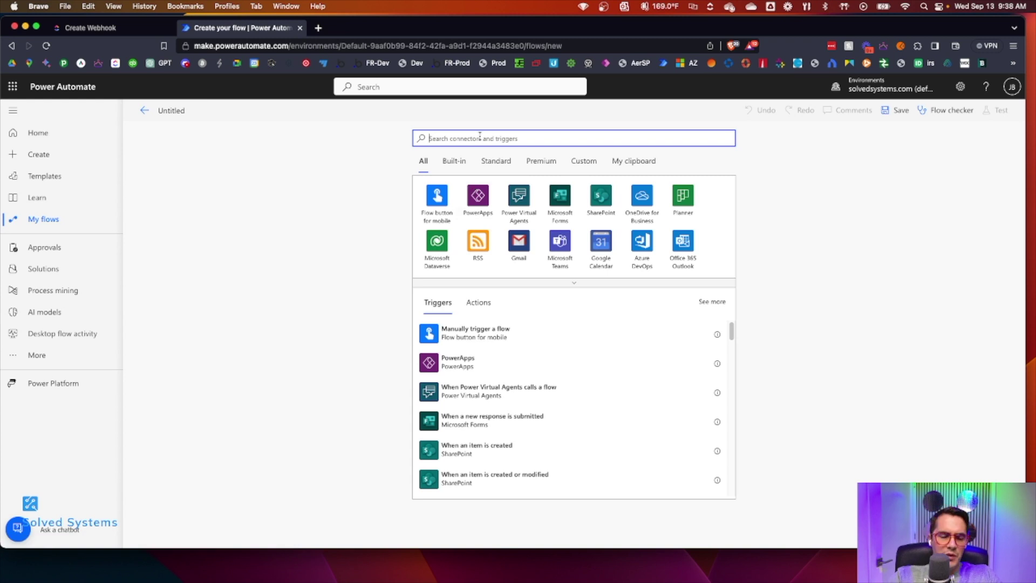
text(http)
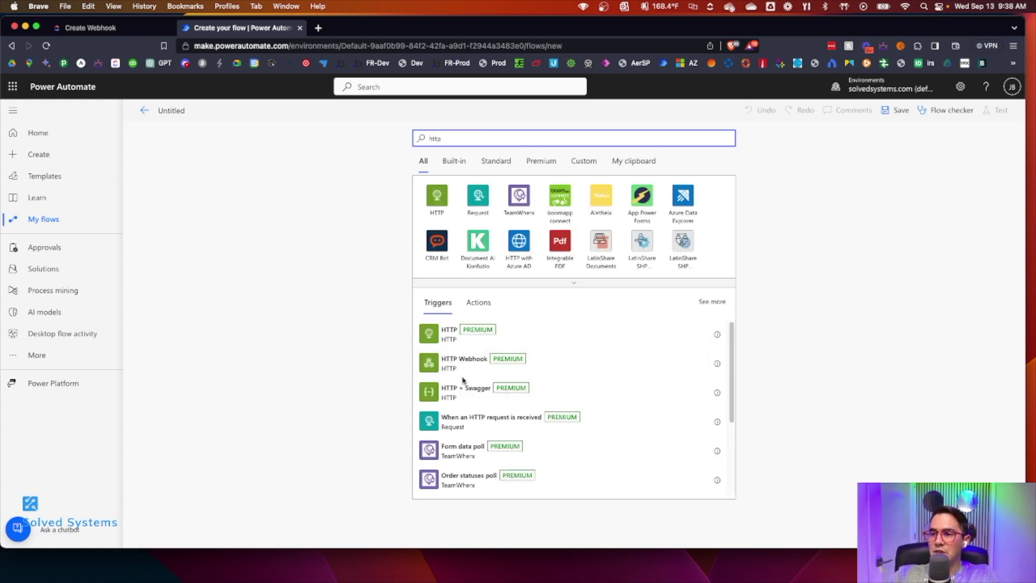
click(478, 423)
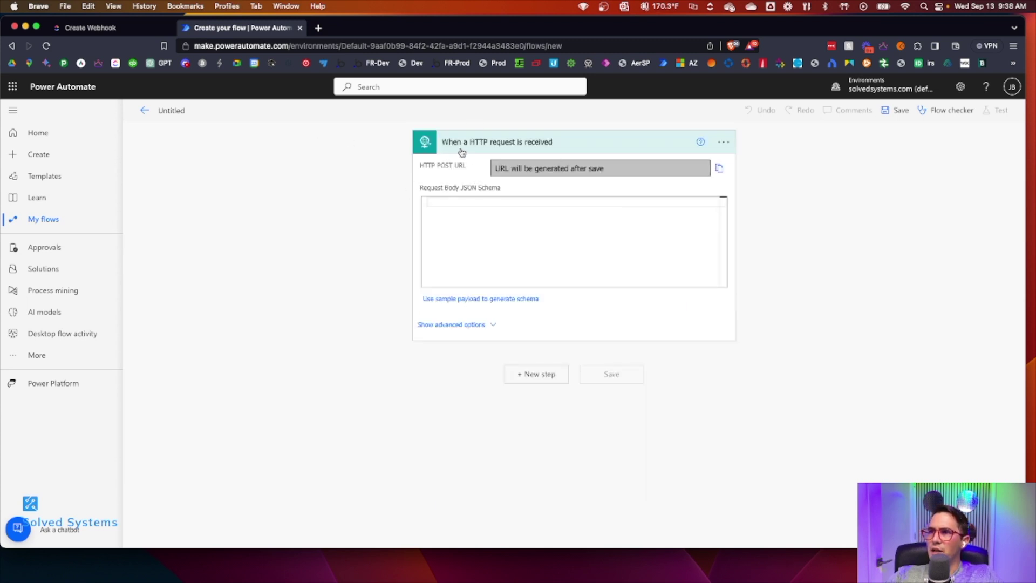
Step: Add a Response action that returns the trigger's request Body
click(543, 385)
text(re)
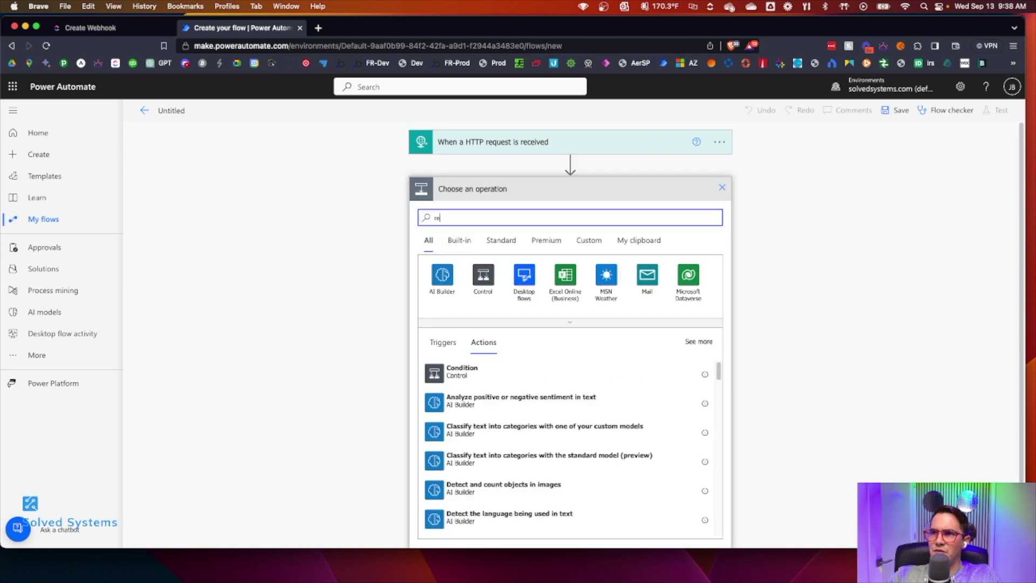
text(sp)
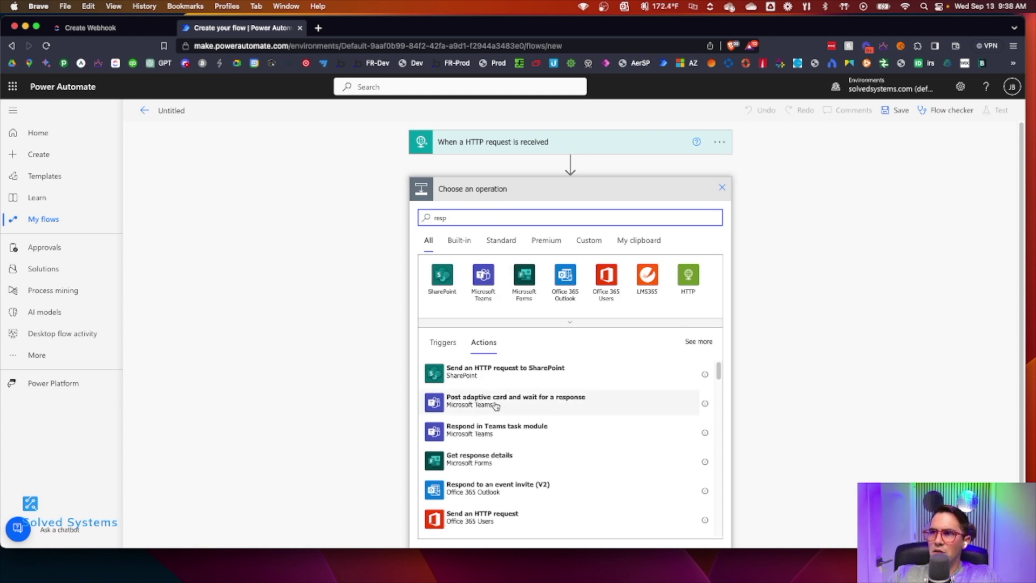
text(onse)
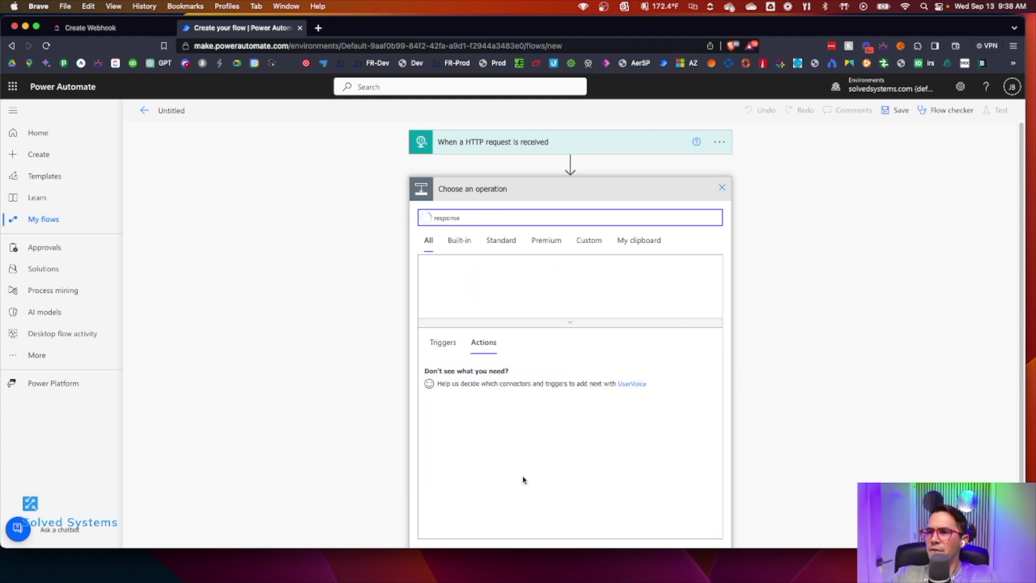
click(452, 460)
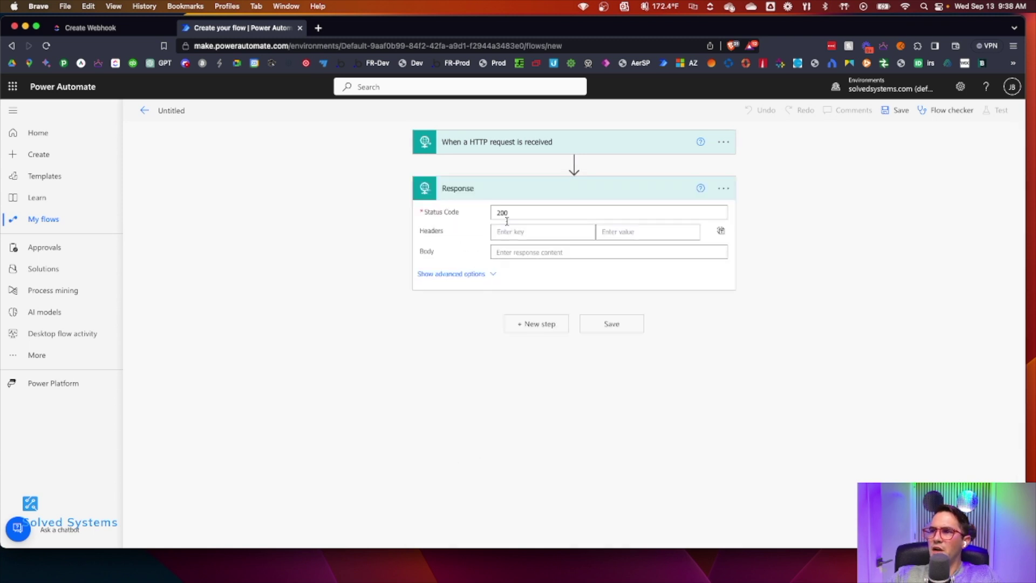
click(504, 252)
click(778, 385)
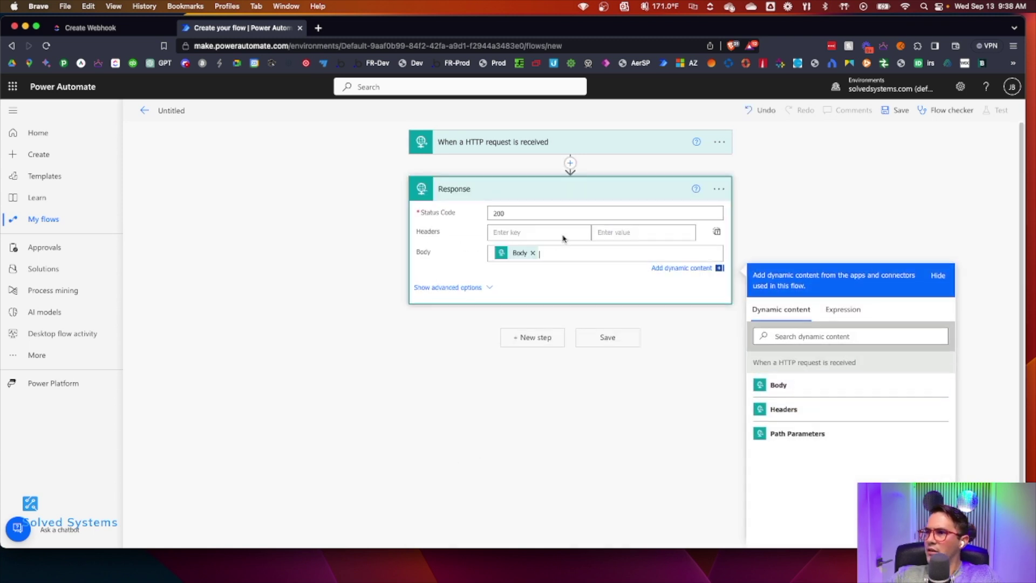
Step: Save the flow as 'Http -> Response' and copy its generated HTTP POST URL
click(494, 143)
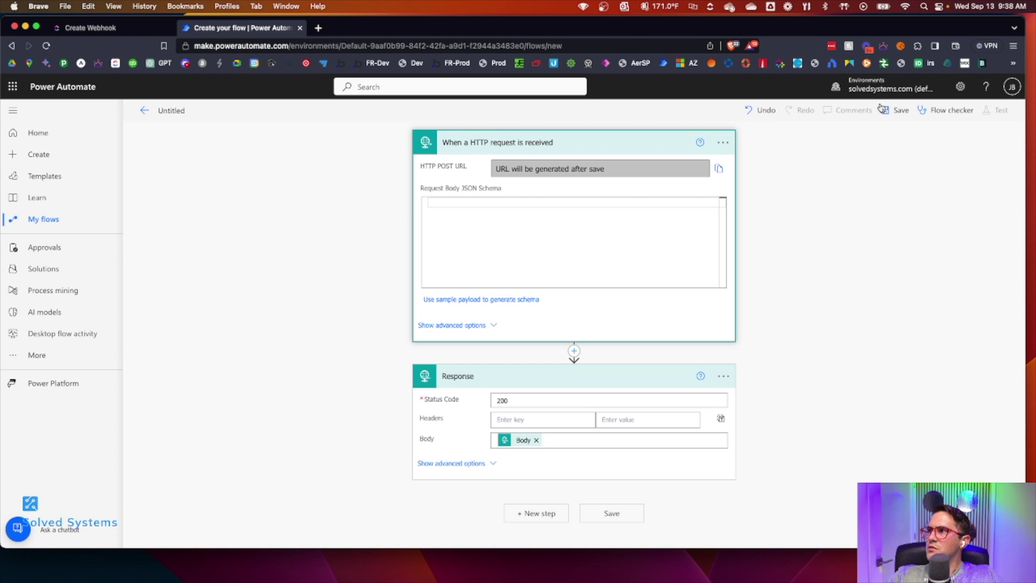
click(896, 111)
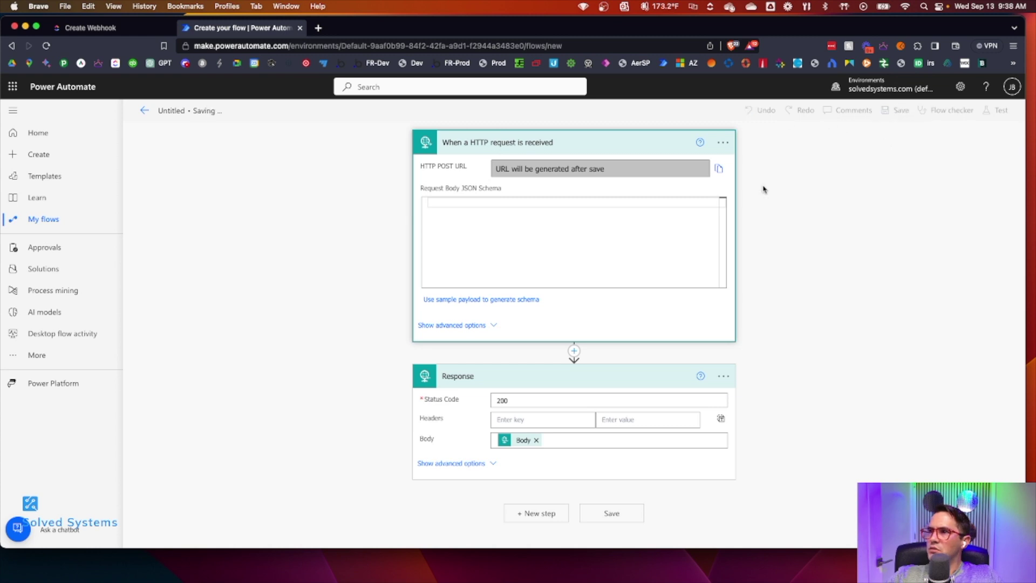
click(716, 187)
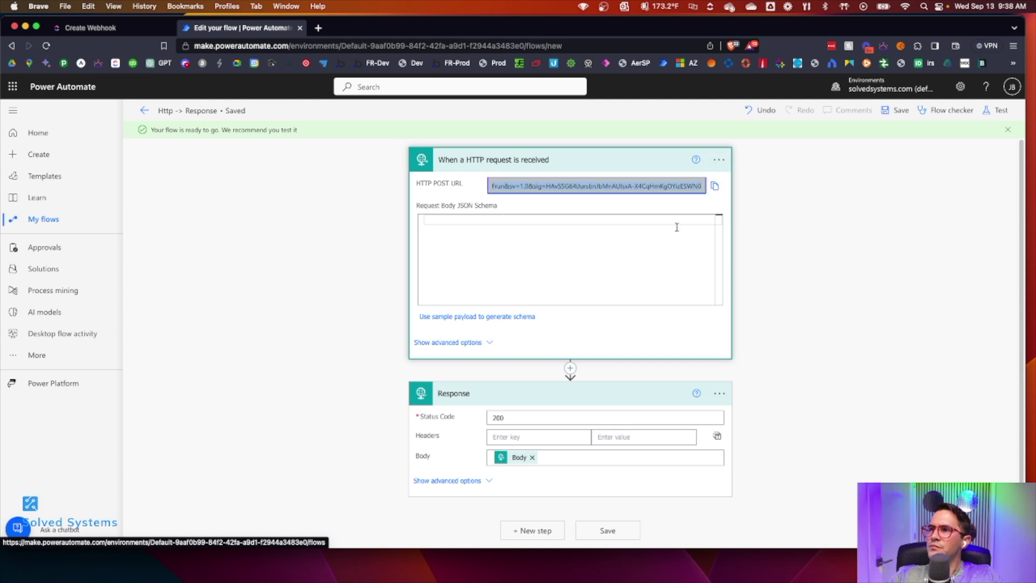
click(779, 208)
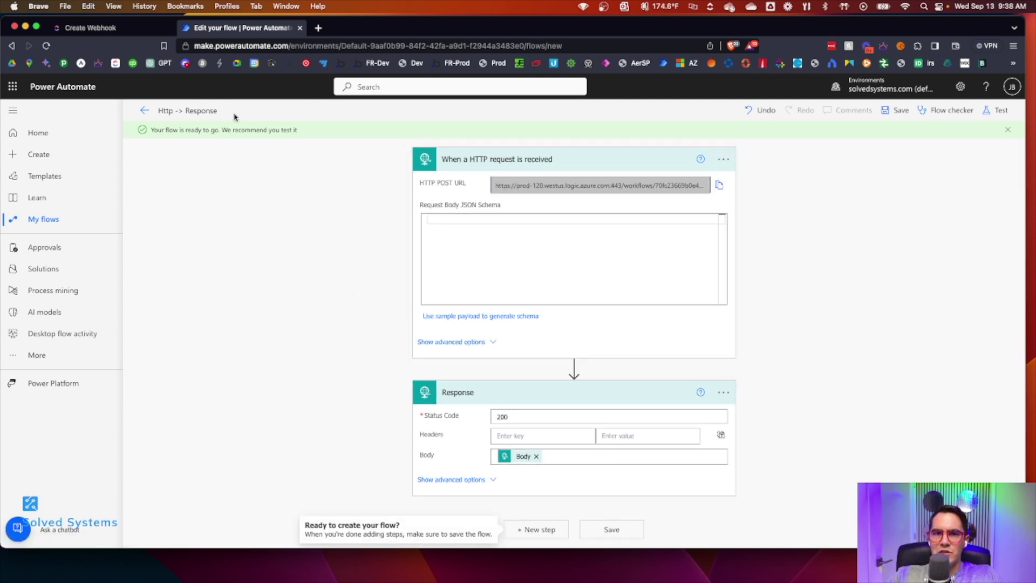
Step: Confirm Postman's Get Webhooks response lists no webhooks, then open Create a Webhook
key(super+Tab)
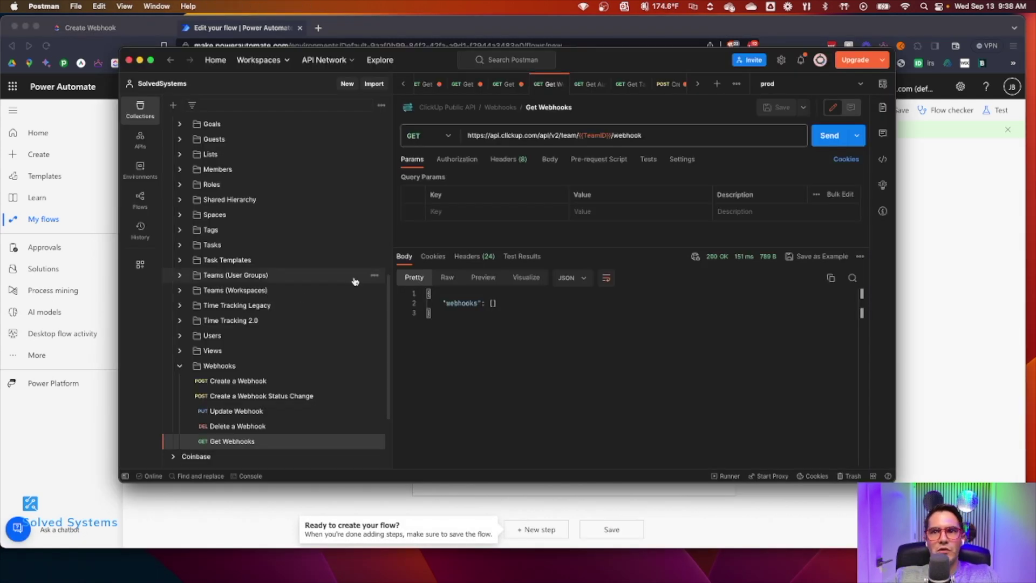
scroll(335, 362, down, 1)
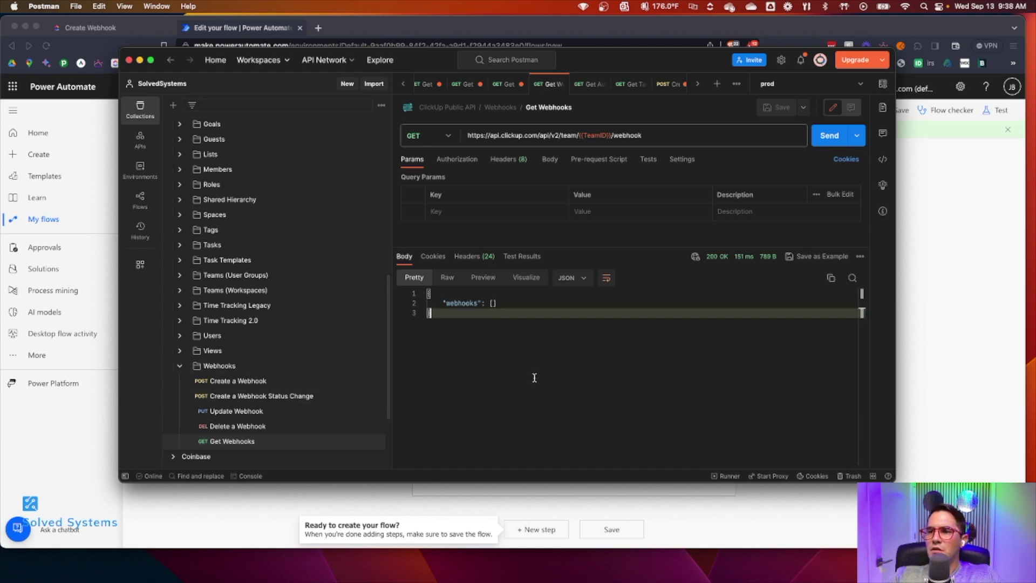
scroll(370, 364, up, 2)
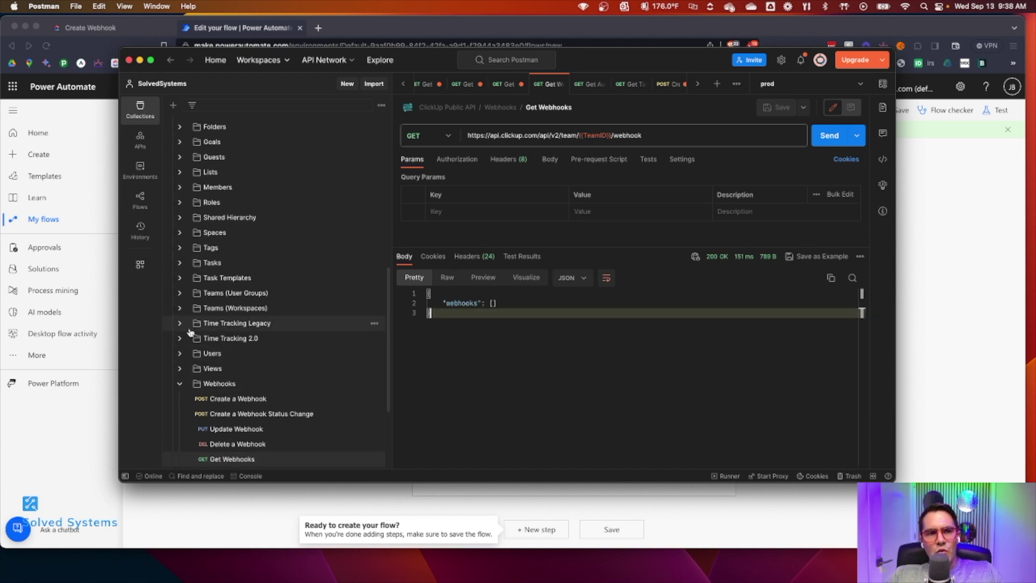
mouse_move(309, 398)
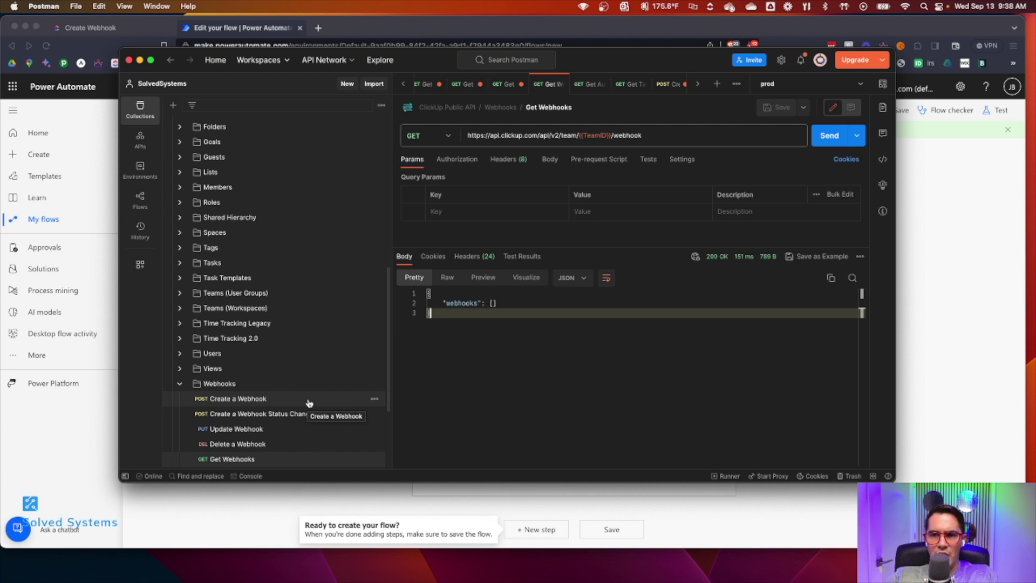
scroll(309, 403, down, 2)
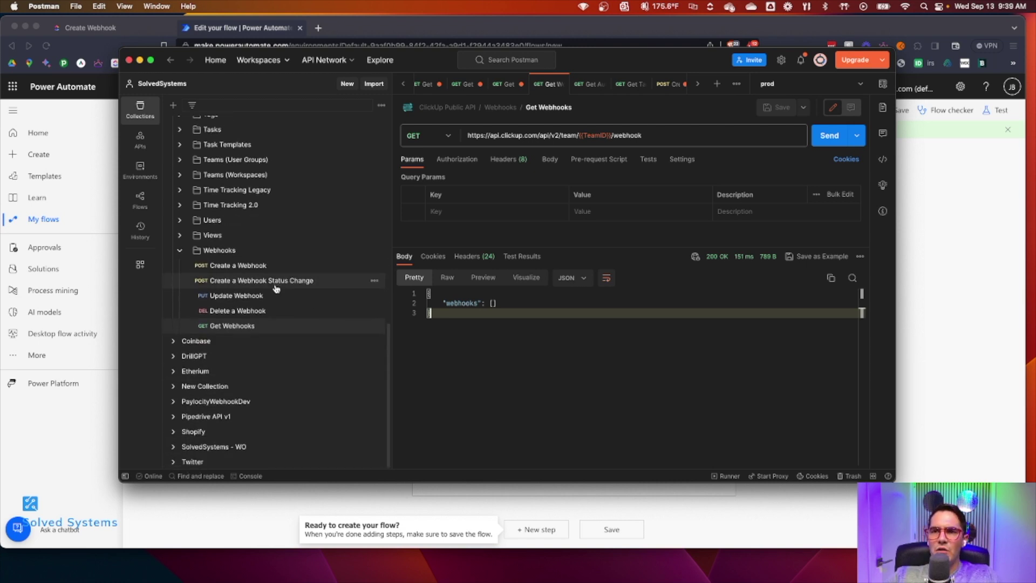
click(282, 348)
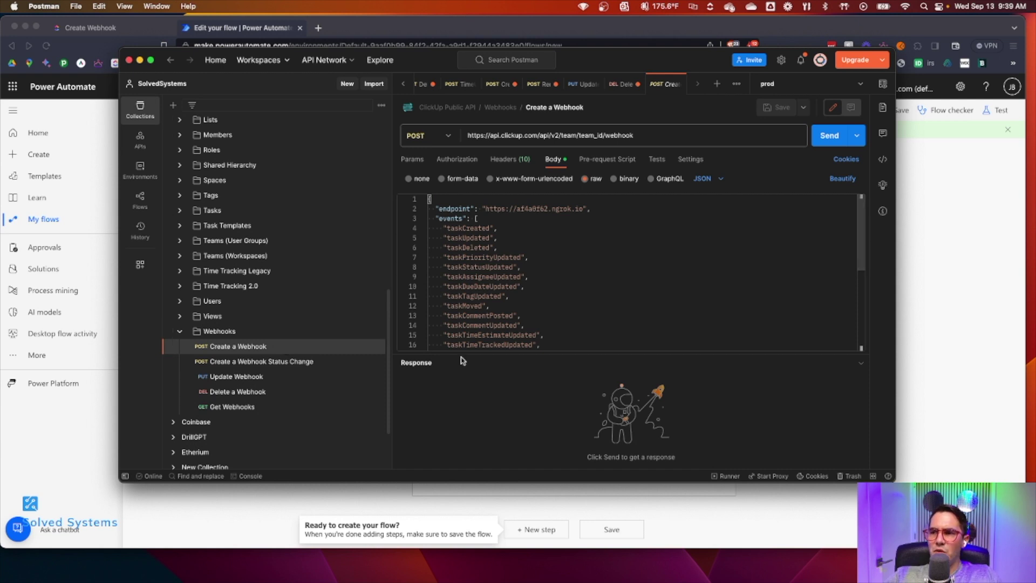
Step: Enlarge the Create a Webhook body editor and select its example endpoint URL
drag(461, 354, 478, 436)
scroll(485, 379, down, 4)
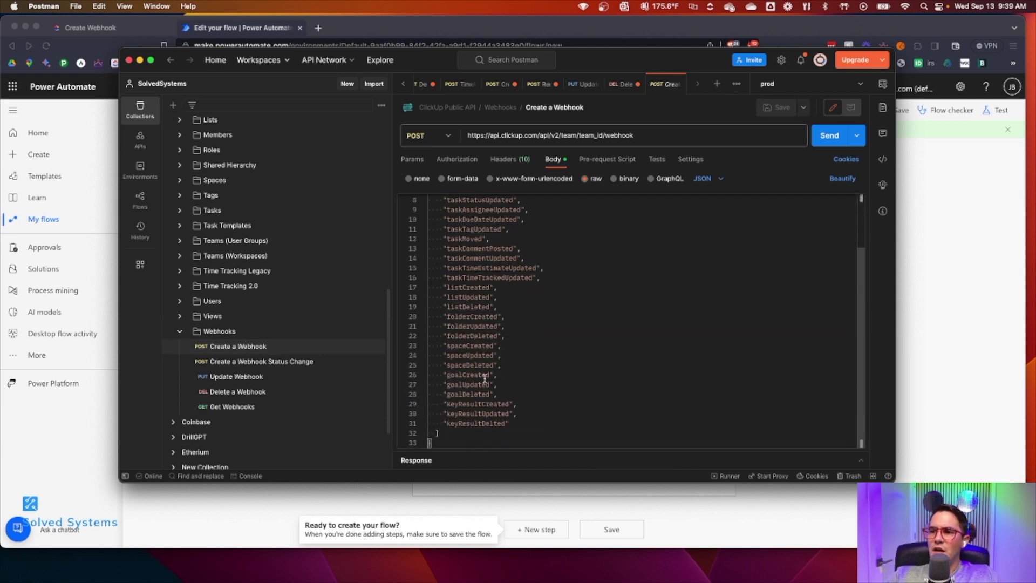
scroll(476, 399, up, 2)
scroll(479, 372, up, 2)
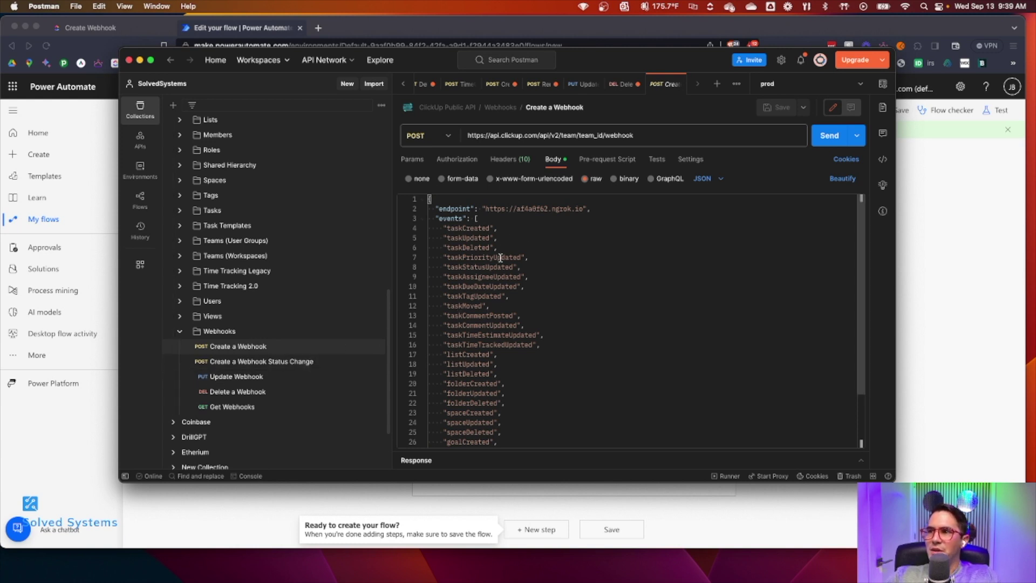
click(485, 209)
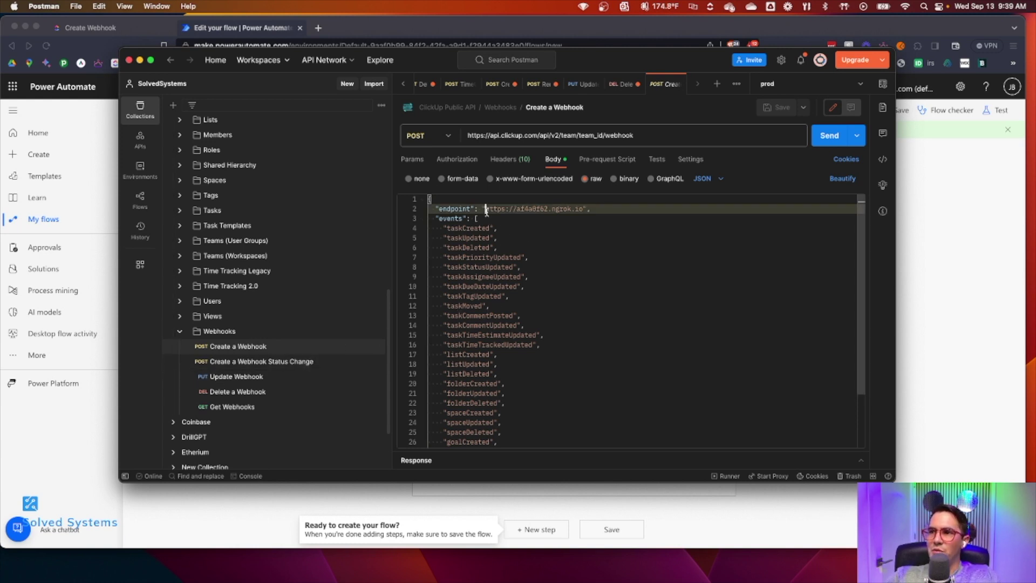
shift+click(580, 209)
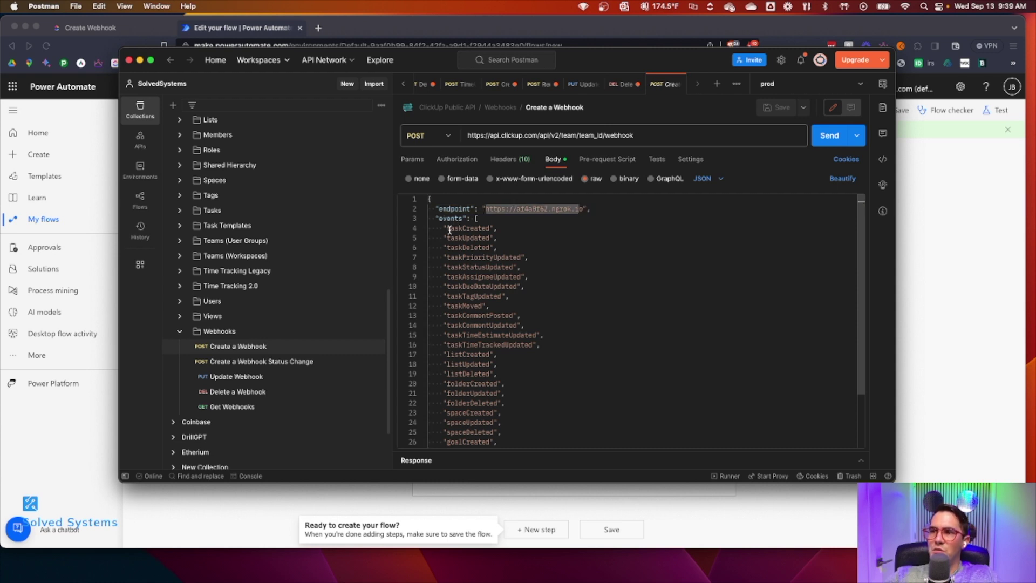
Step: Set the Create a Webhook Status Change endpoint to the flow's copied HTTP POST URL
click(280, 367)
click(481, 218)
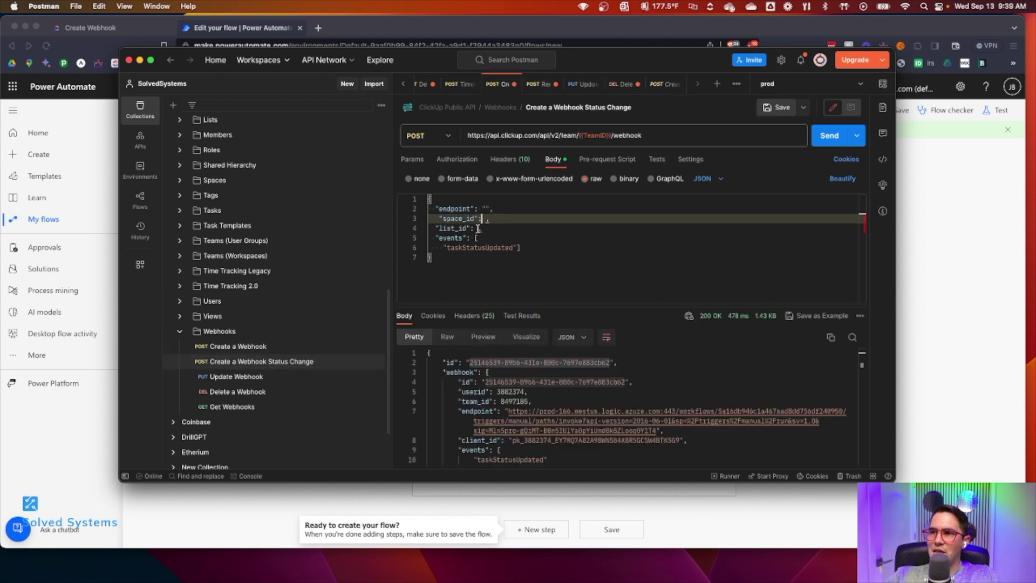
click(478, 228)
click(485, 209)
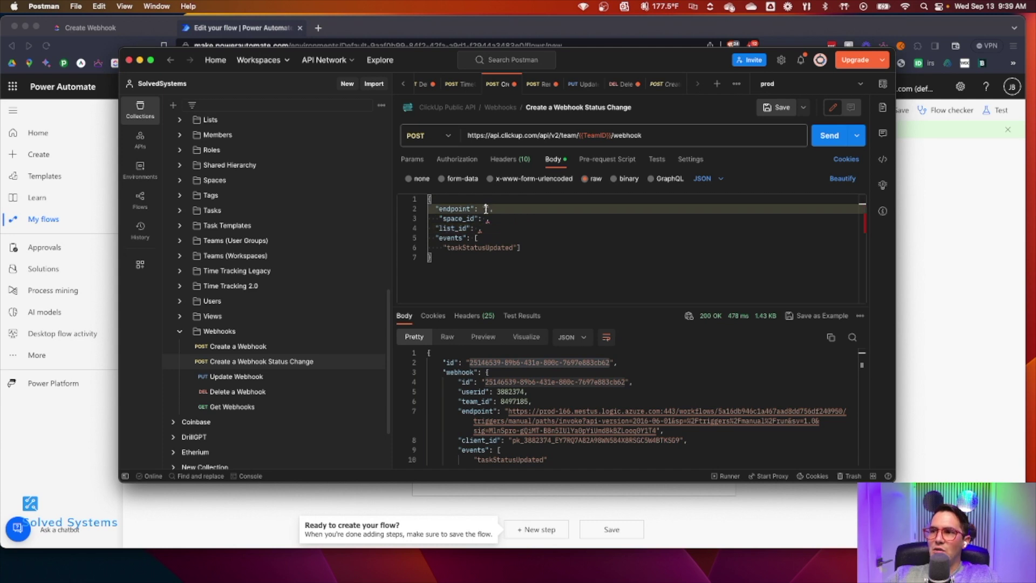
click(969, 246)
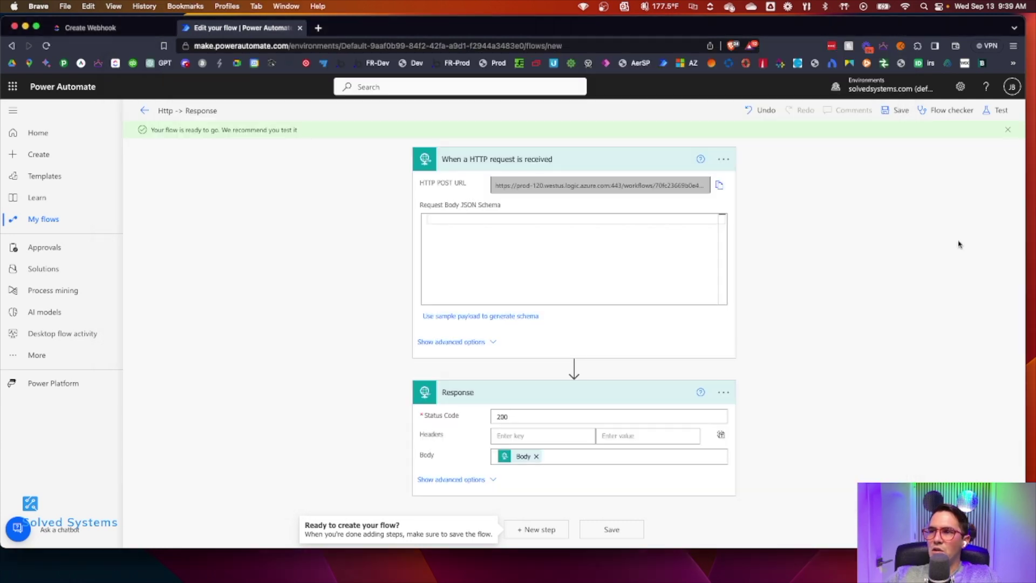
click(715, 185)
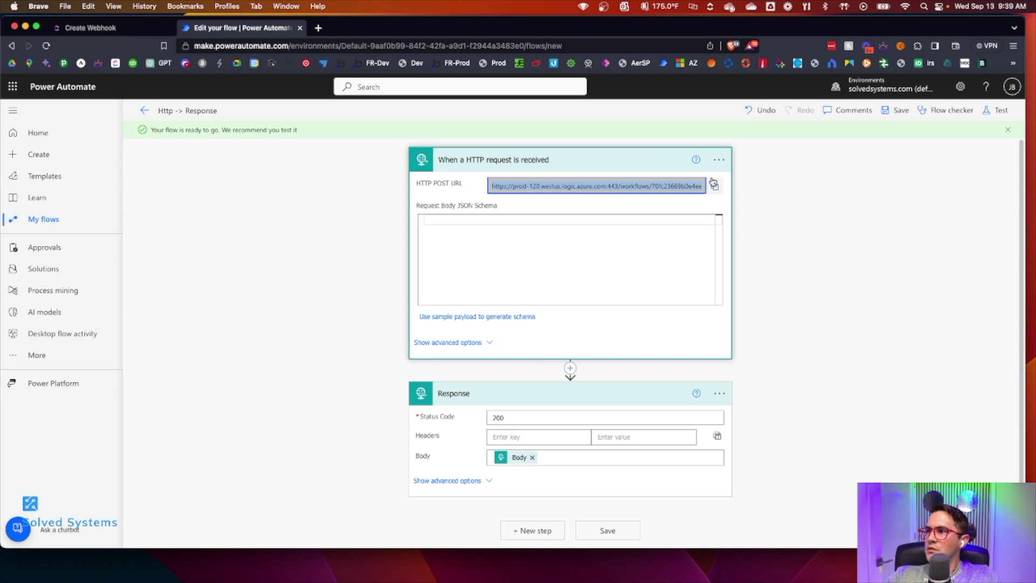
mouse_move(419, 576)
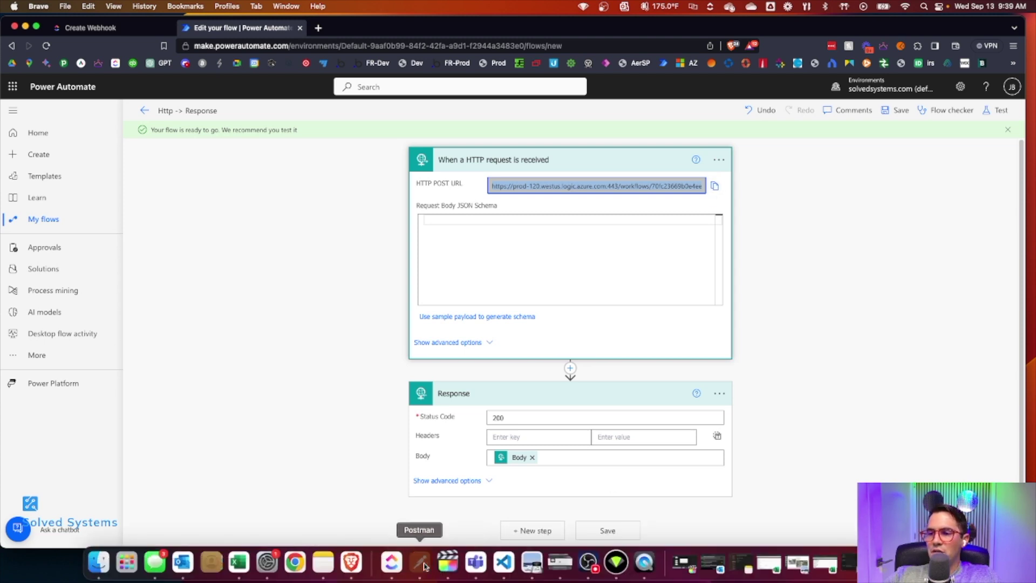
click(420, 562)
key(super+v)
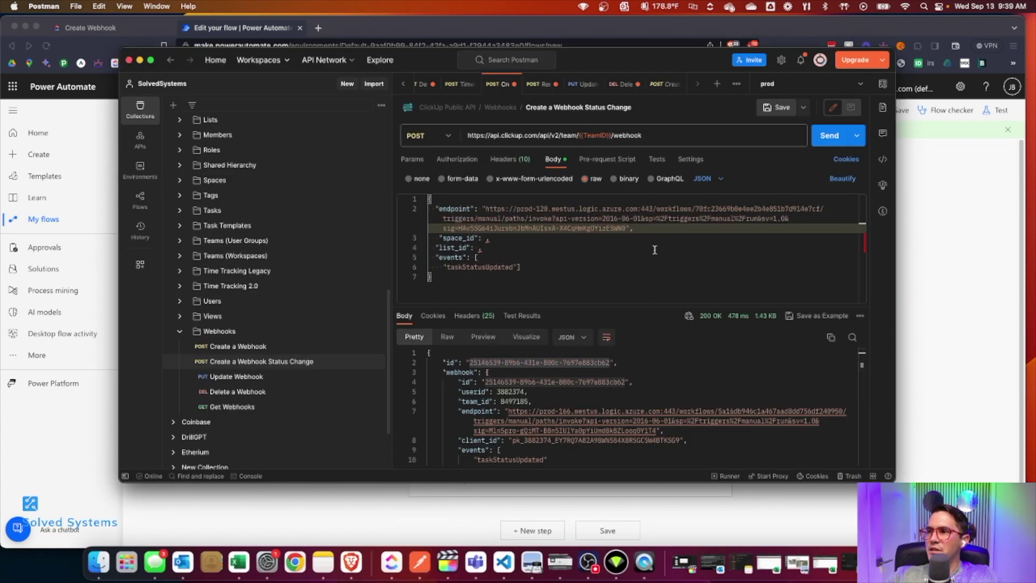
click(655, 249)
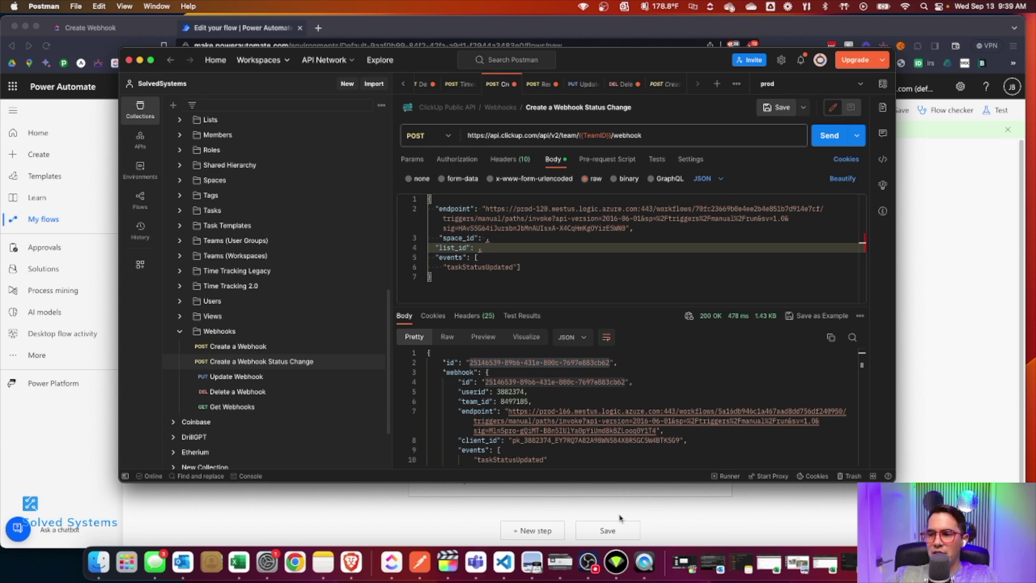
click(391, 561)
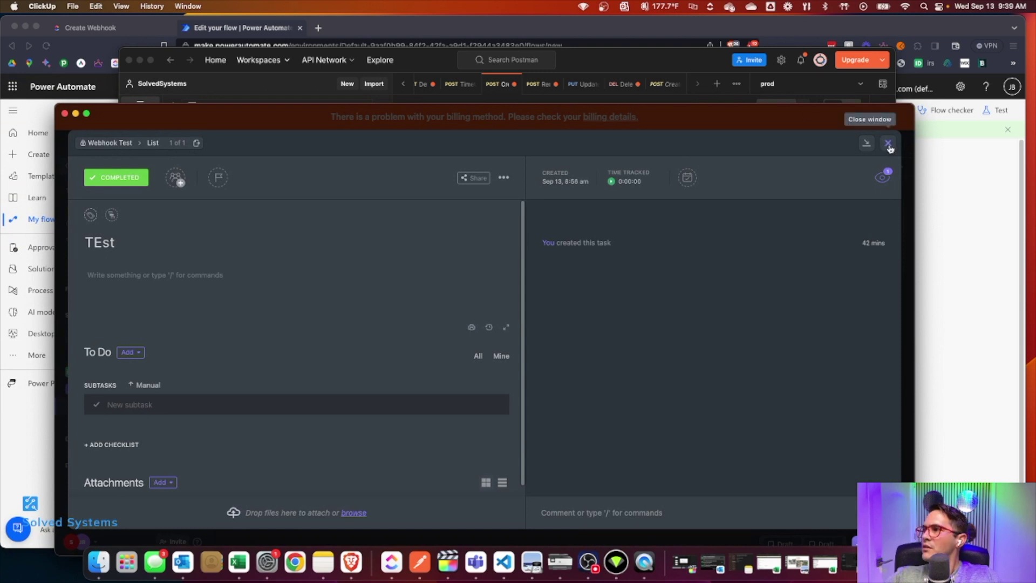
Step: Copy the Webhook Test List's link from its options menu into a new browser tab
click(888, 143)
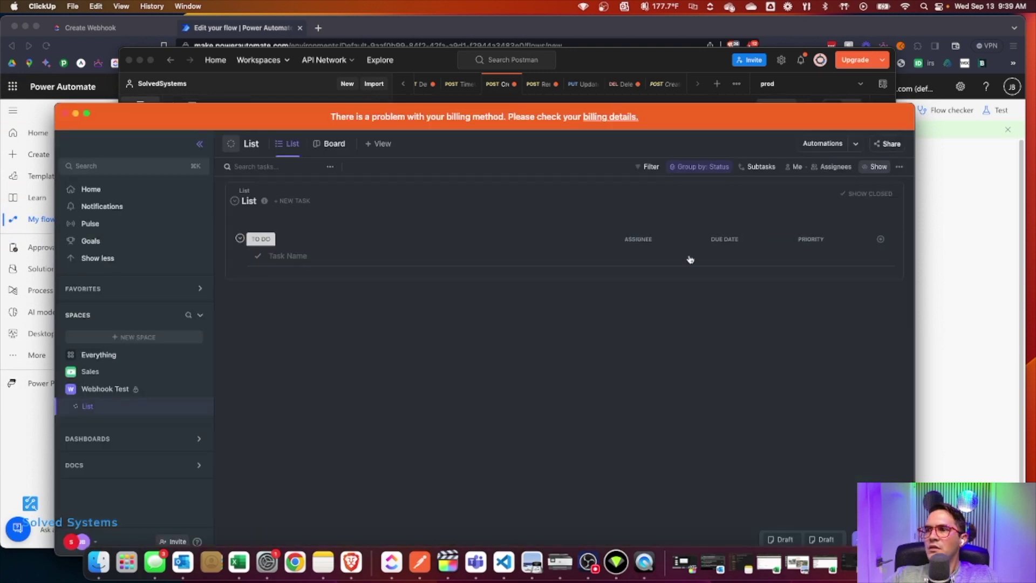
click(886, 144)
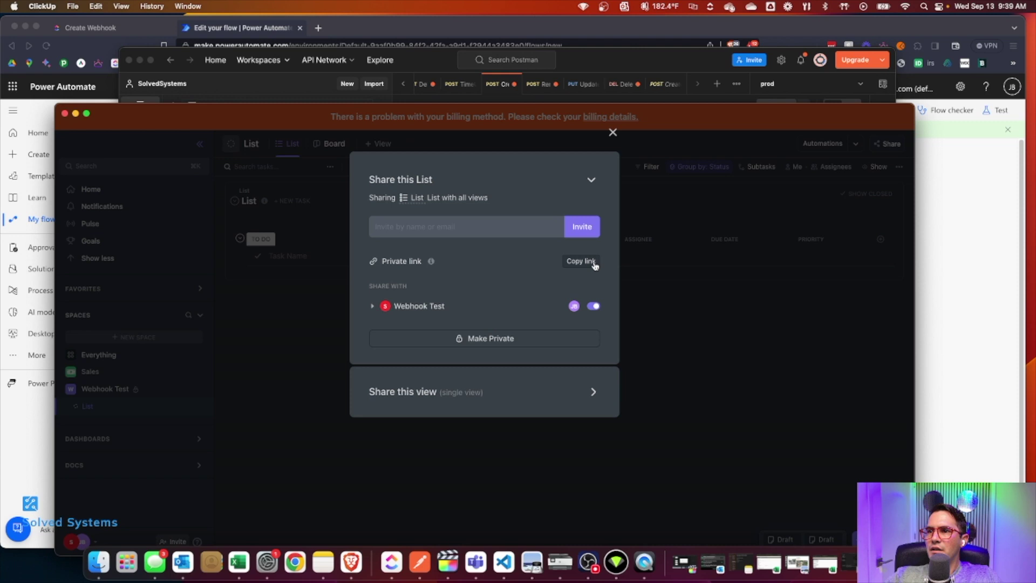
mouse_move(579, 260)
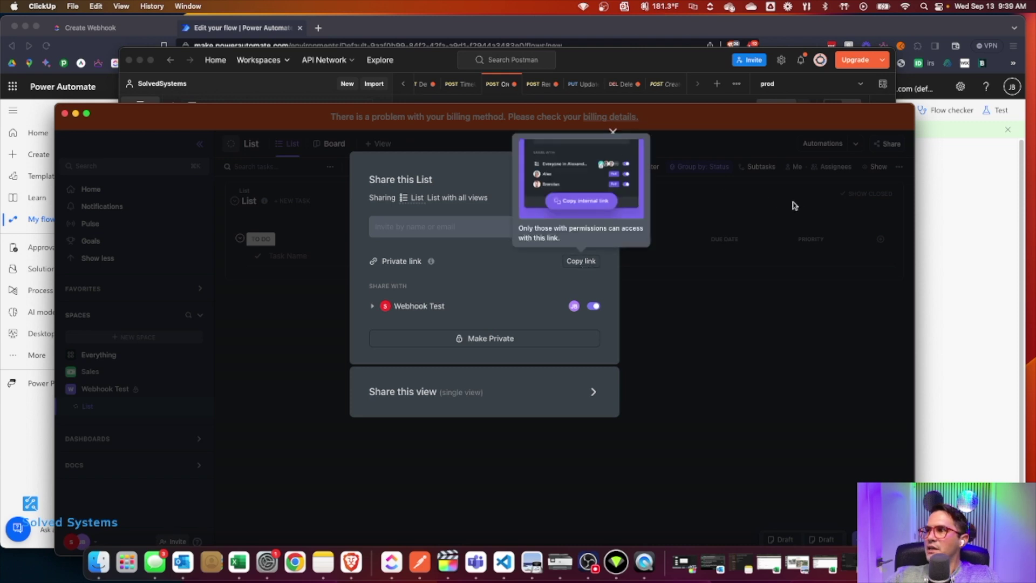
click(794, 205)
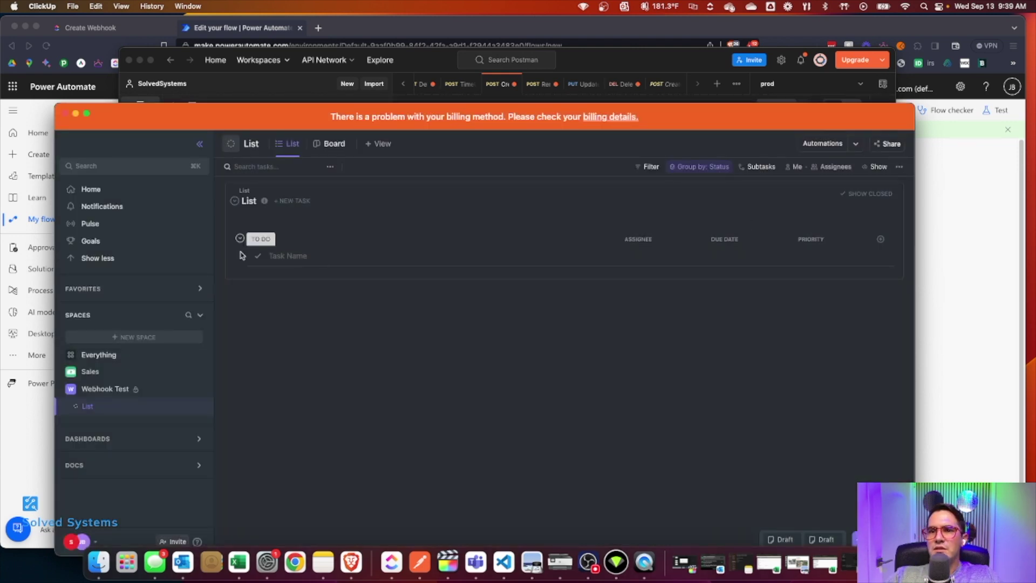
mouse_move(138, 406)
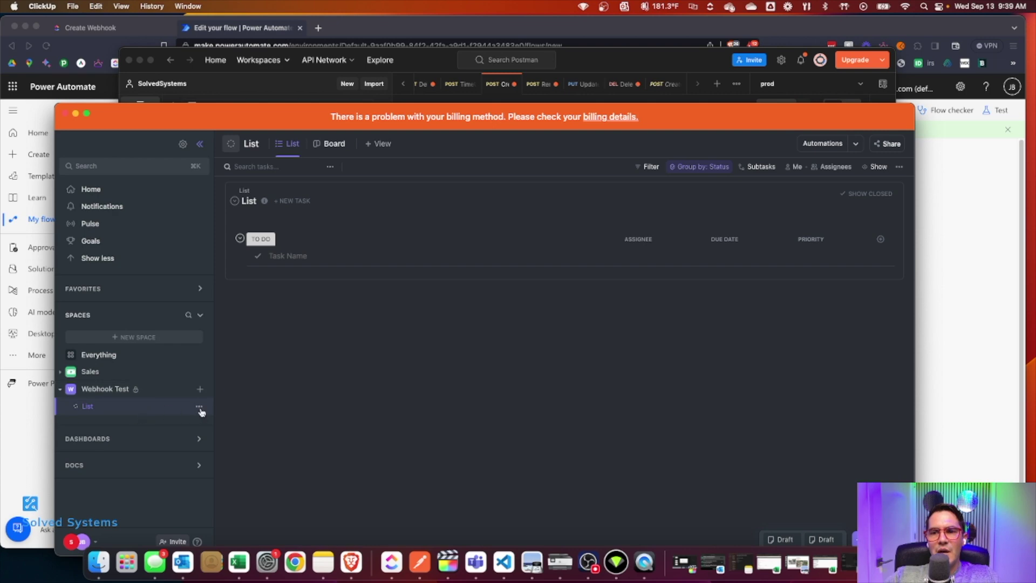
click(199, 407)
click(239, 344)
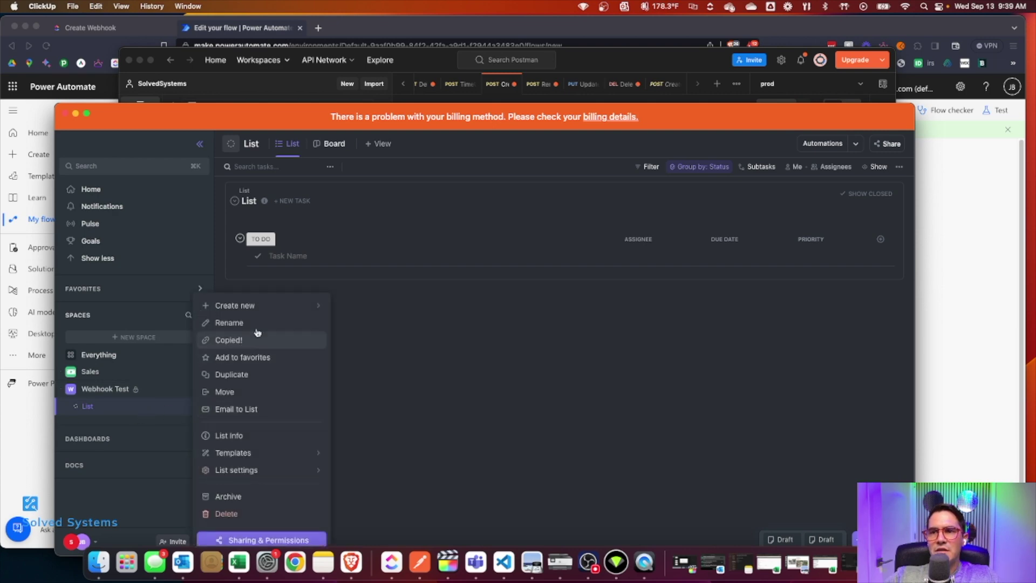
click(343, 29)
Step: Copy the team ID from the pasted list link and use 8497185 as space_id
key(super+v)
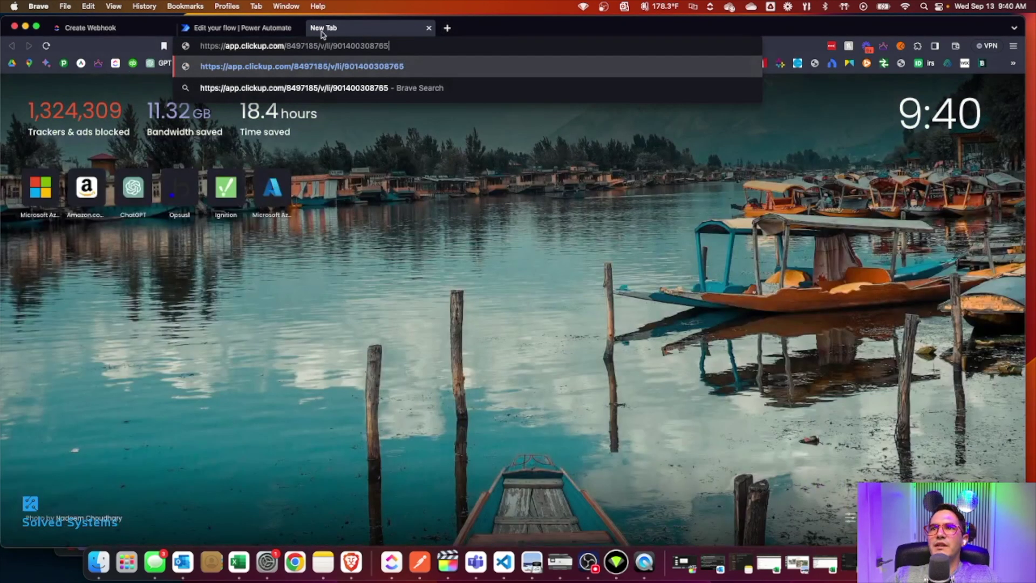
double_click(301, 46)
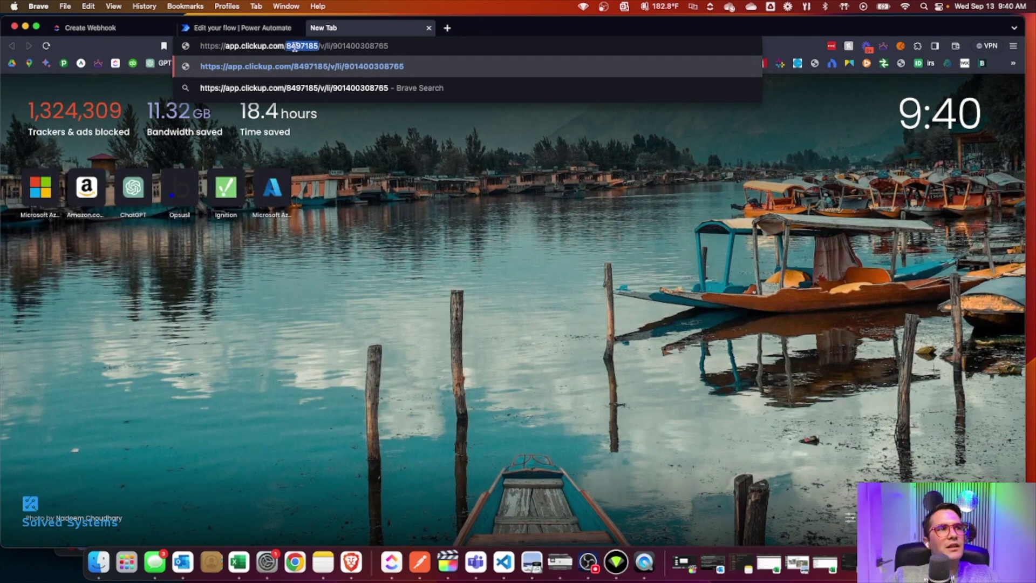
click(307, 46)
double_click(307, 46)
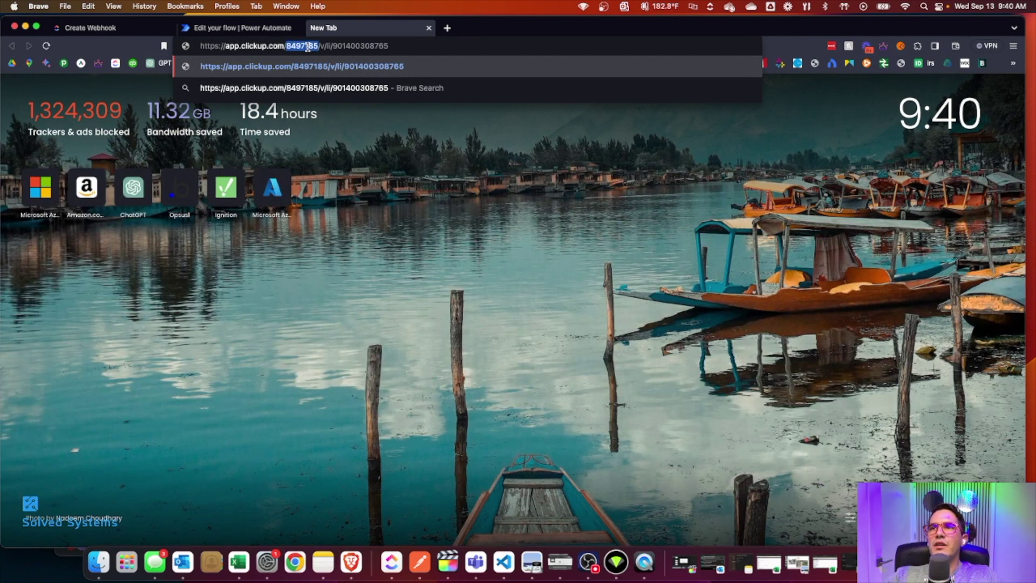
mouse_move(105, 28)
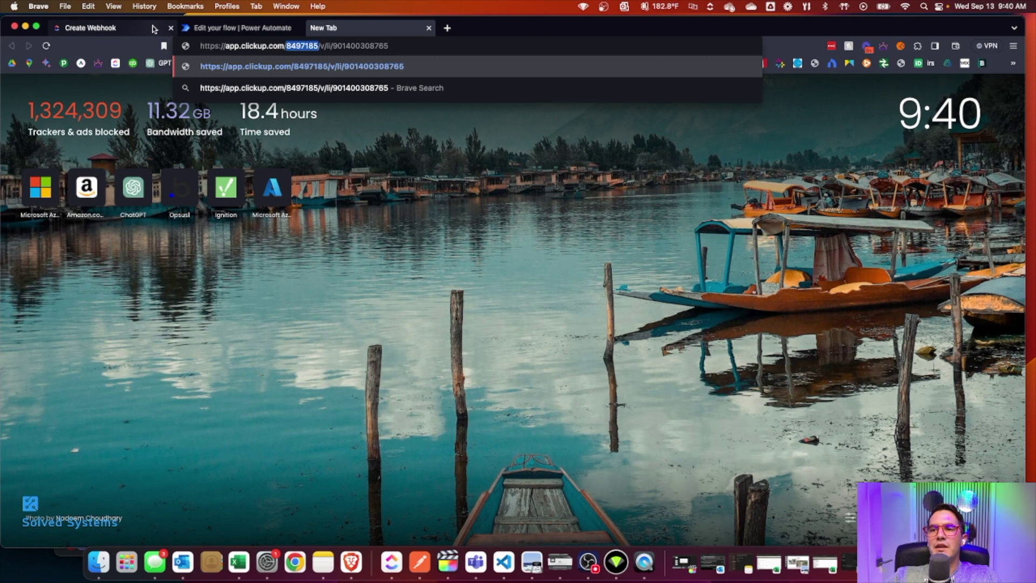
click(420, 562)
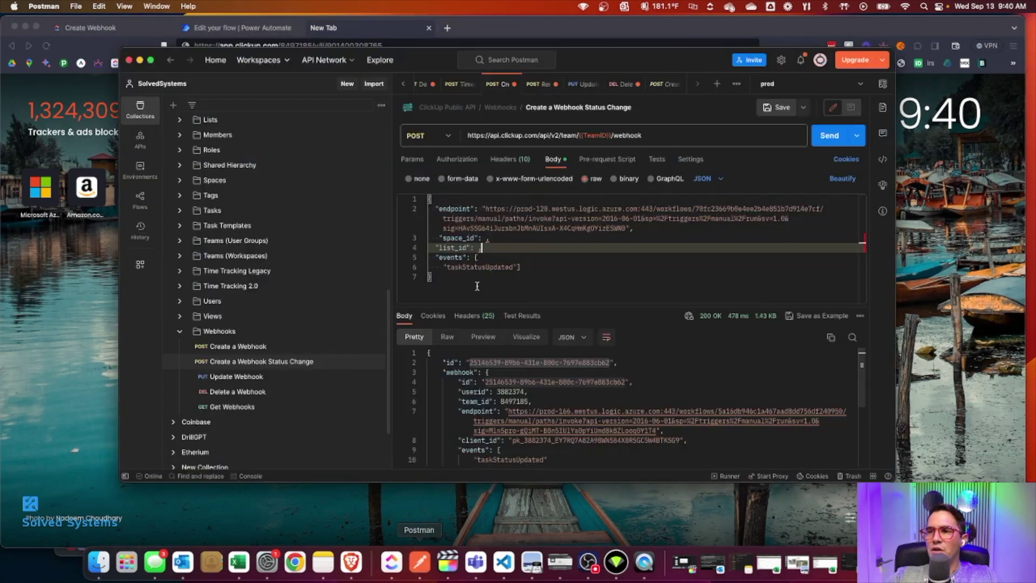
click(484, 237)
key(ctrl+v)
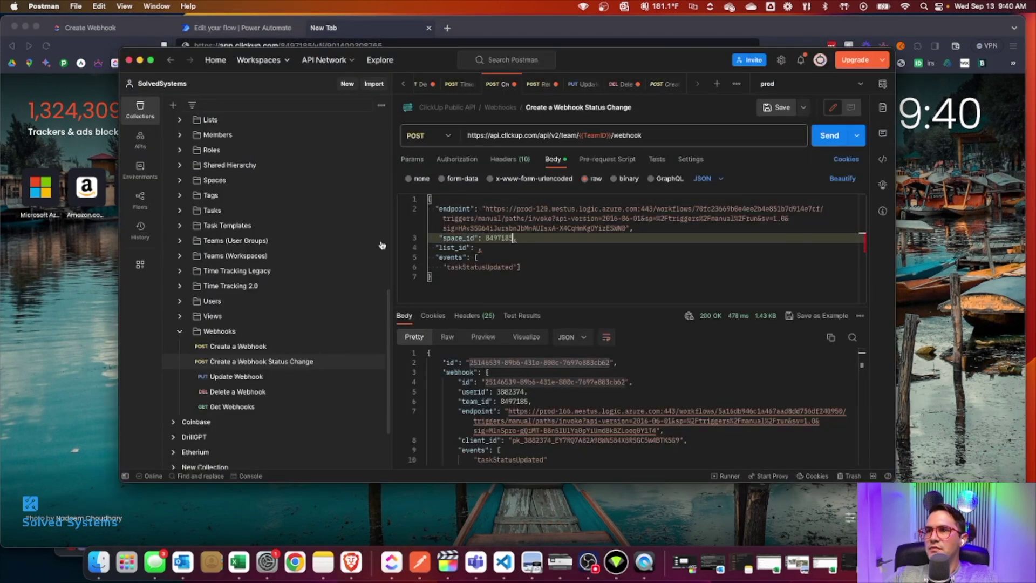
click(335, 29)
double_click(358, 46)
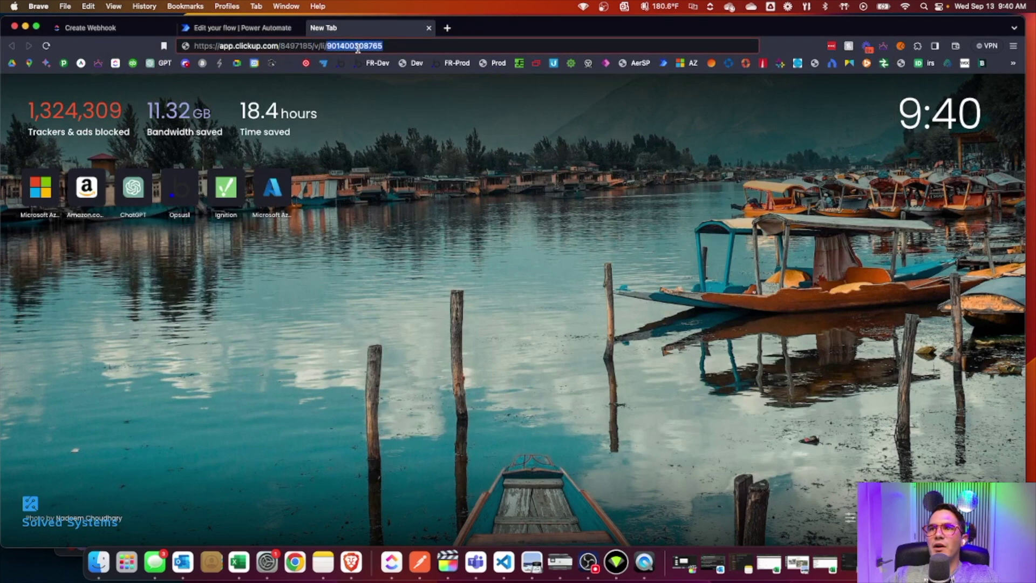
click(114, 28)
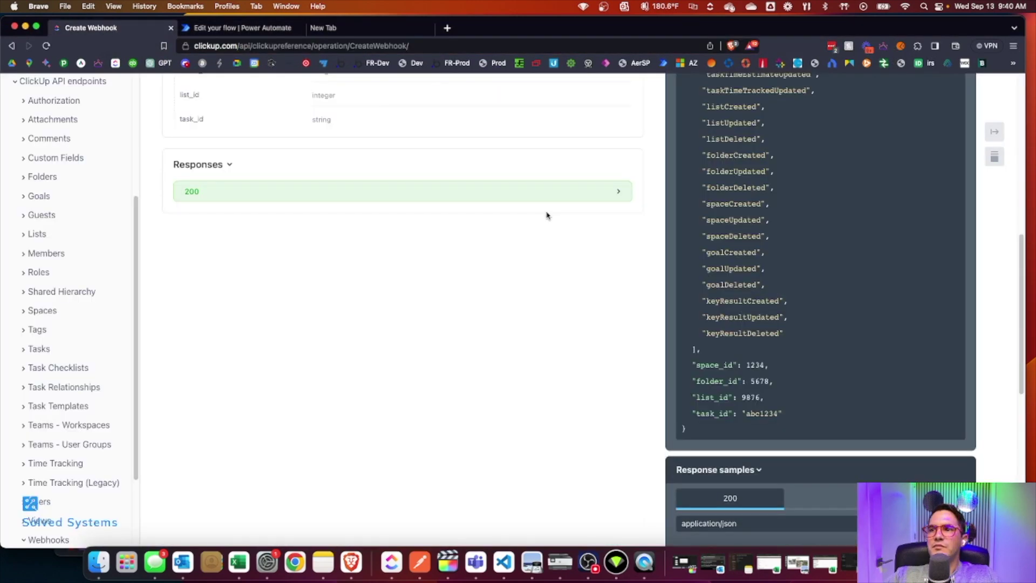
click(240, 28)
click(419, 562)
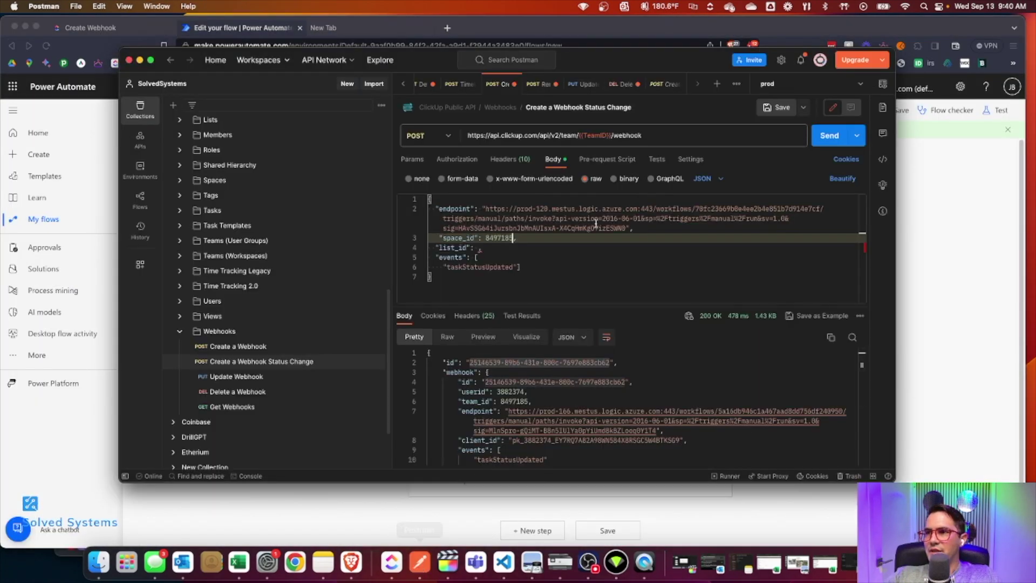
click(477, 248)
key(cmd+v)
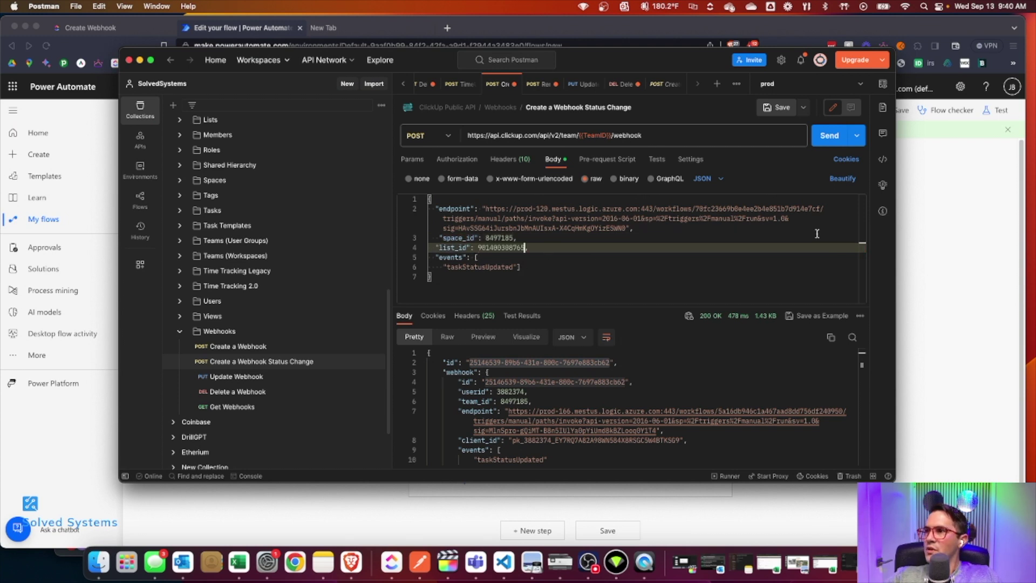
text(,)
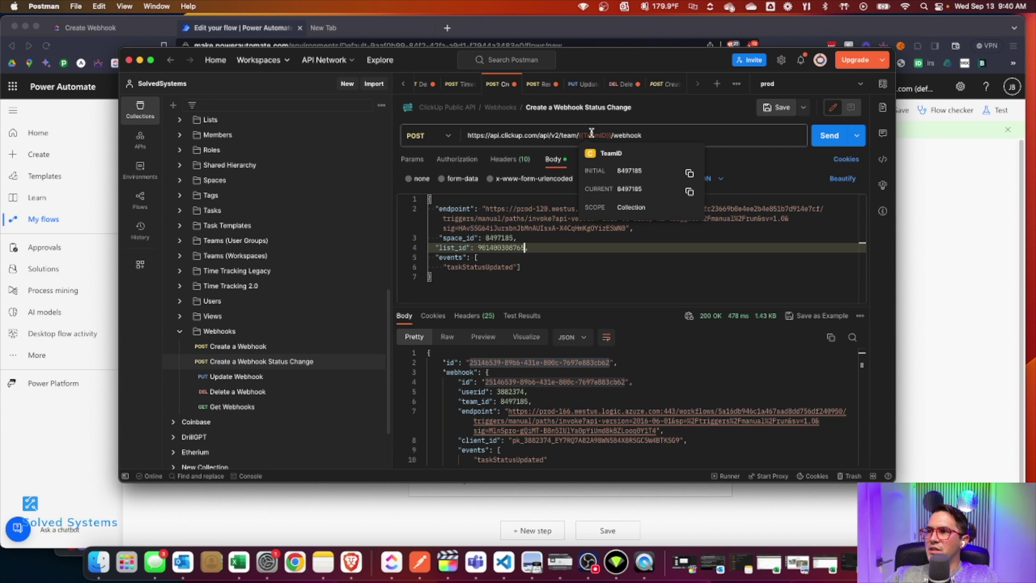
click(569, 279)
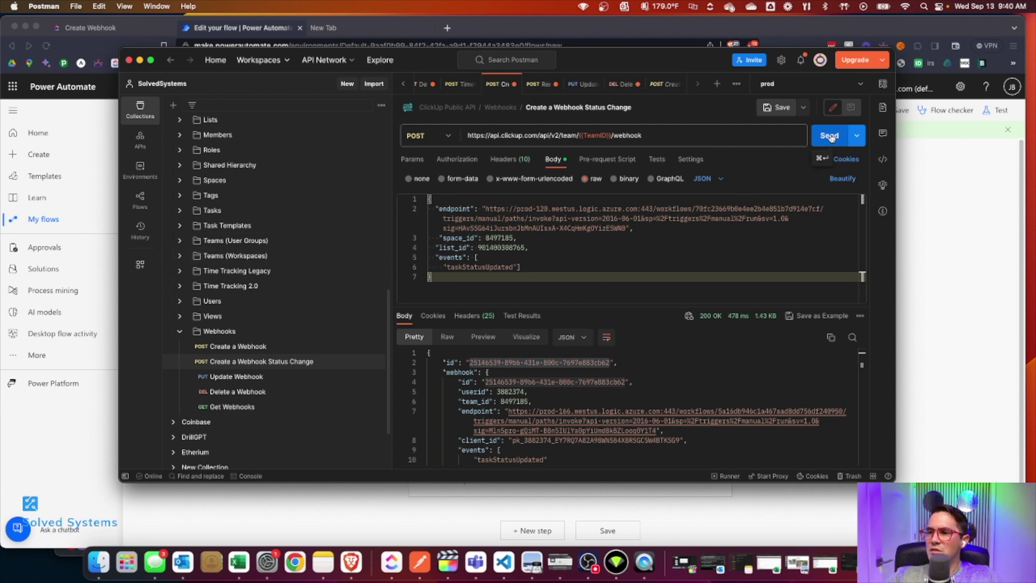
Step: Send the taskStatusUpdated webhook request, check the returned webhook id, and save the flow
click(829, 135)
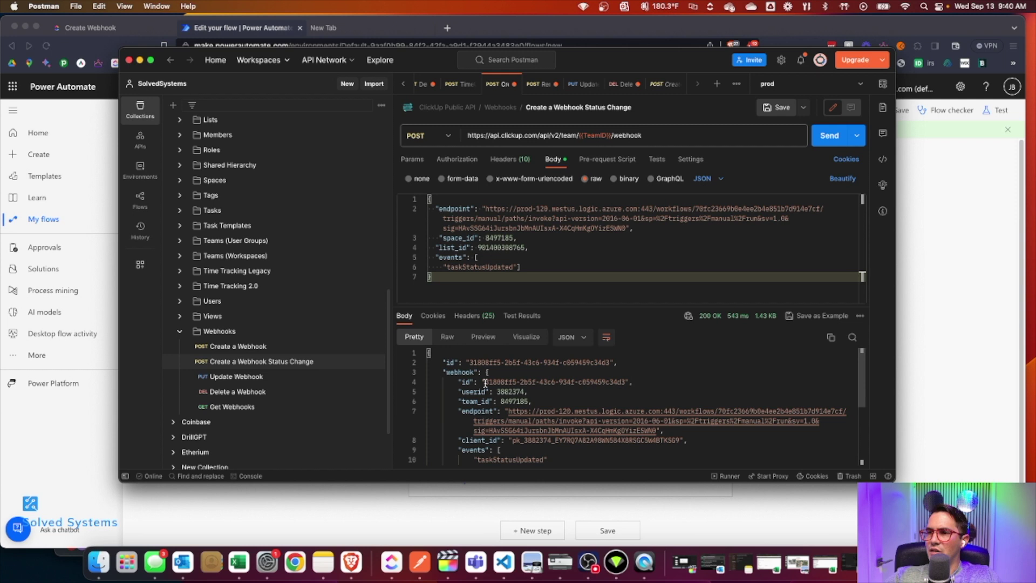
drag(470, 362, 601, 362)
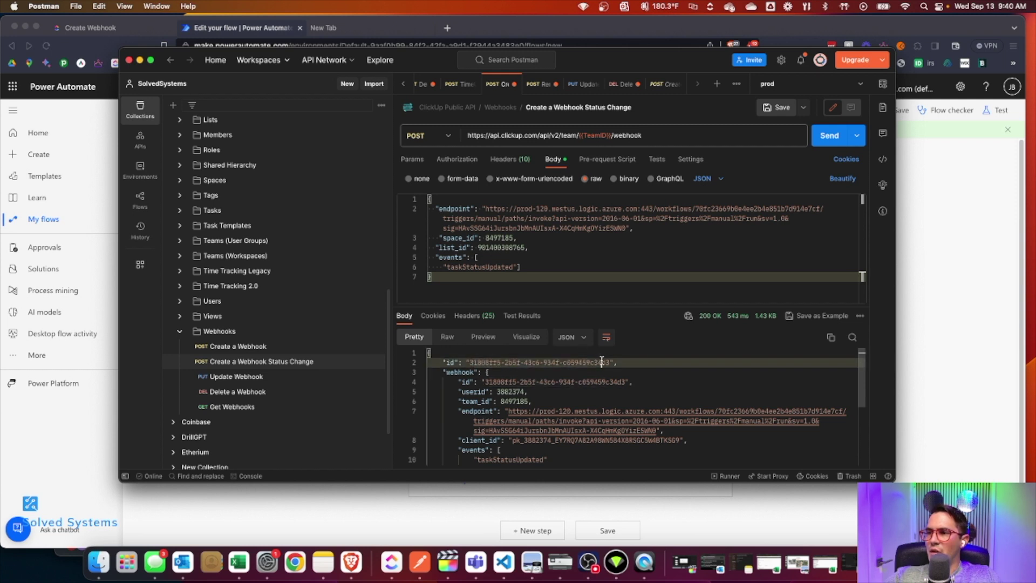
double_click(471, 362)
click(471, 362)
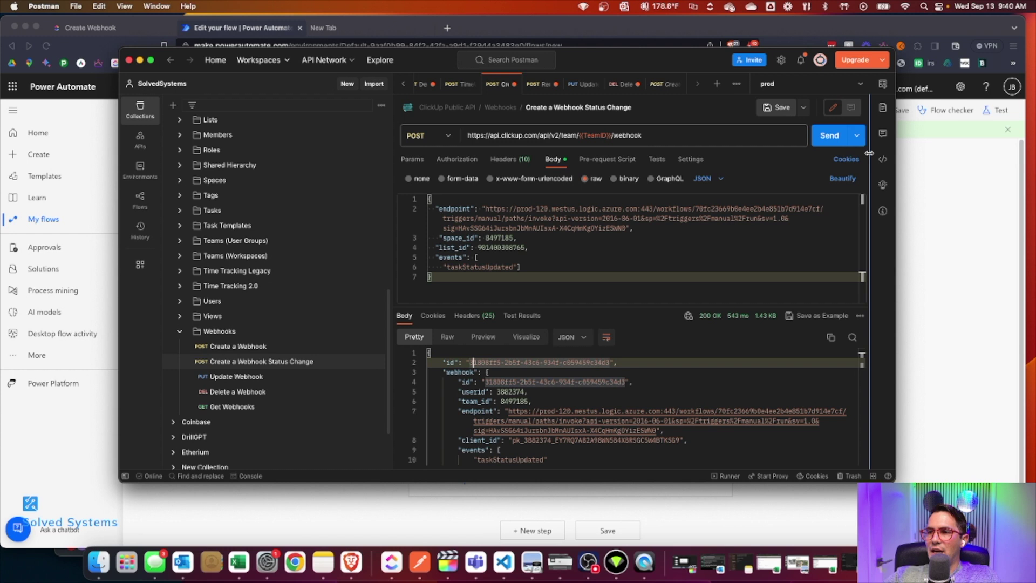
click(1025, 250)
click(900, 110)
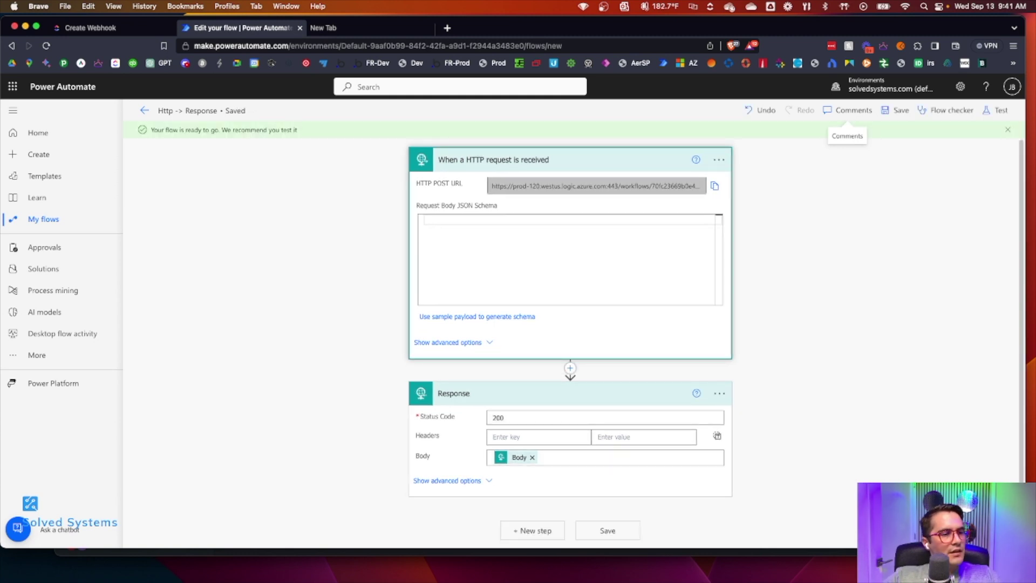
Step: Create a task named 'Test' in ClickUp's Webhook Test list
key(super+Tab)
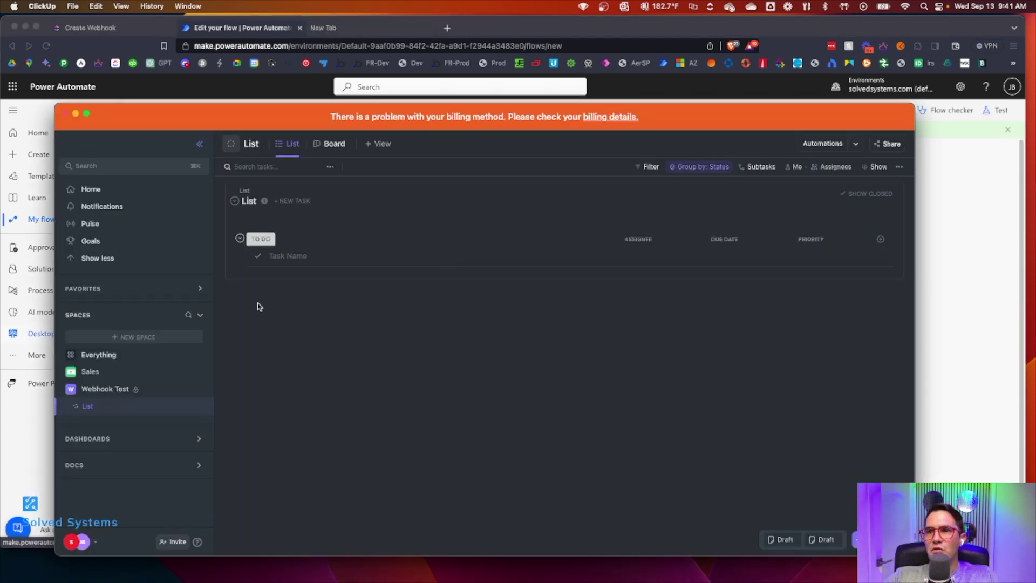
click(296, 257)
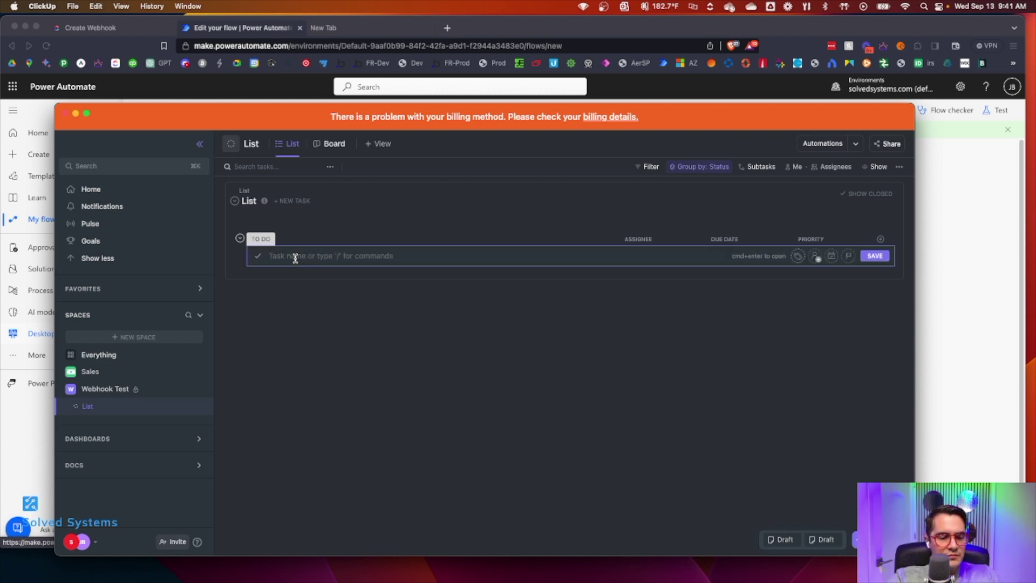
text(Test)
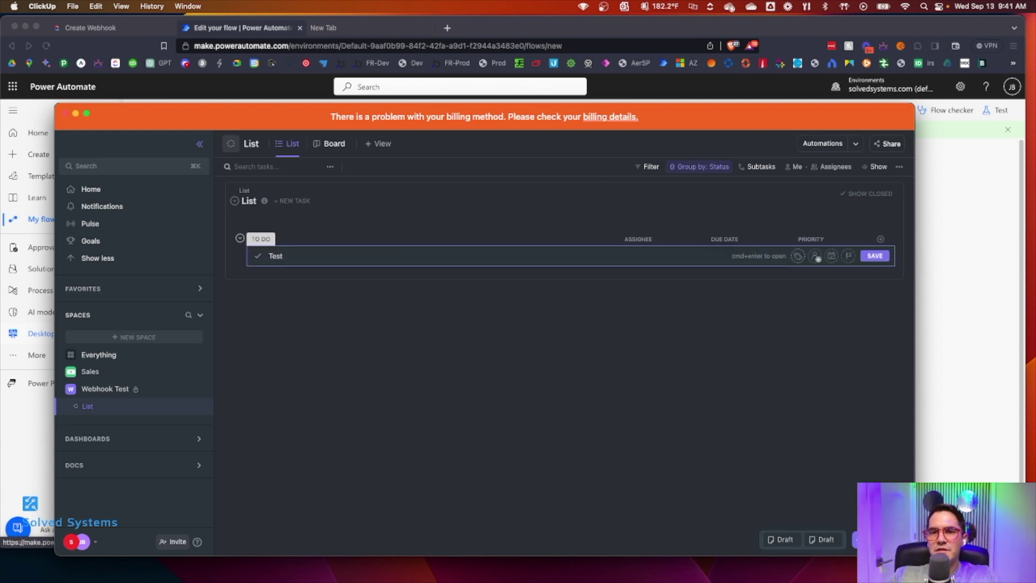
click(877, 255)
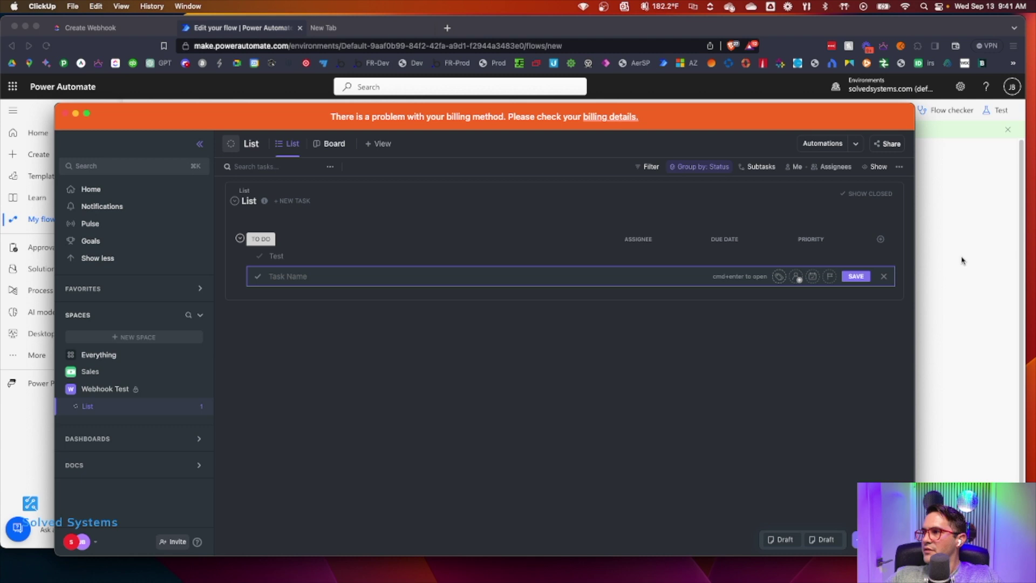
key(super+Tab)
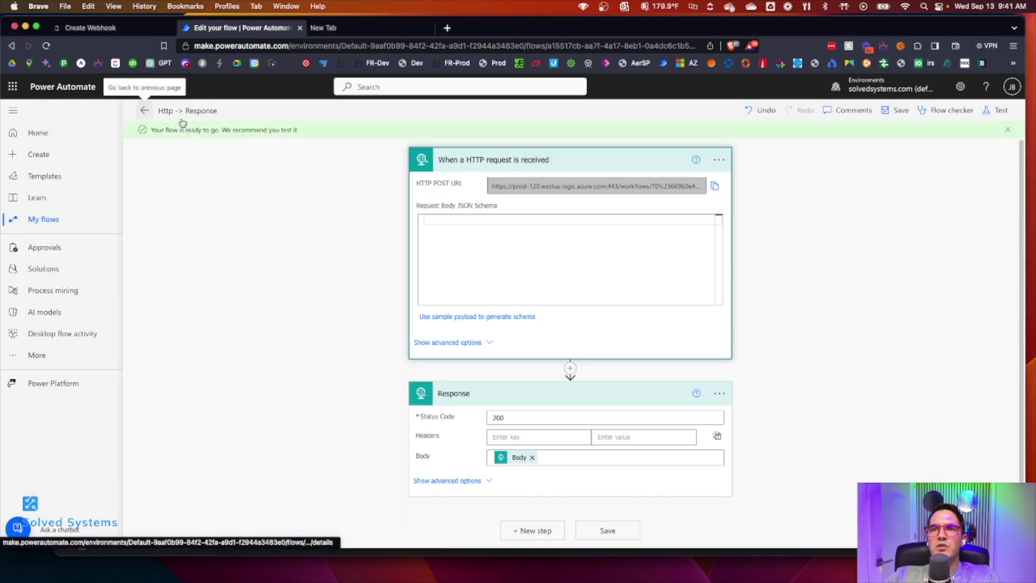
Step: Open the 9:41 successful run and review its Response body with the taskStatusUpdated payload
click(145, 110)
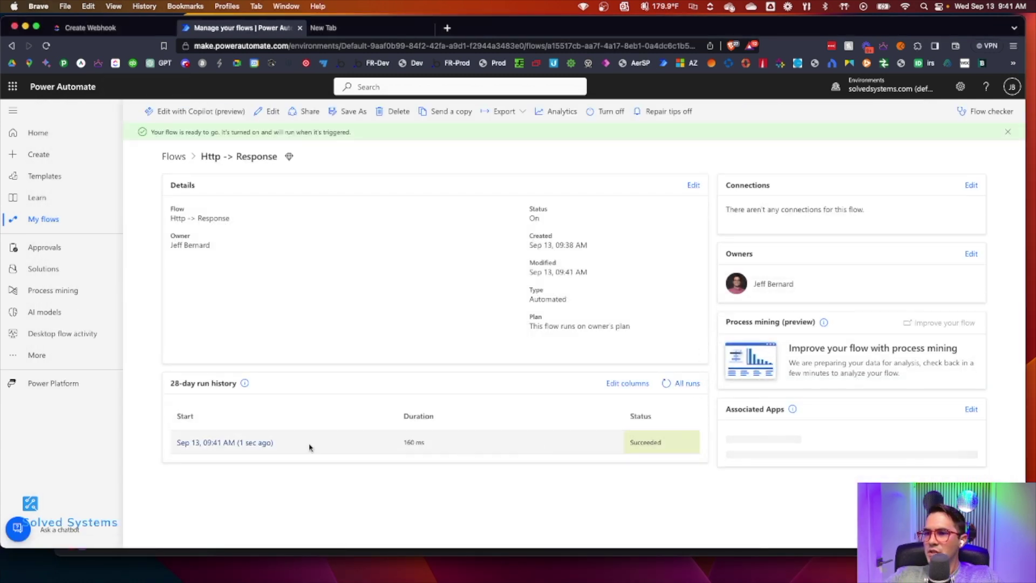
click(248, 444)
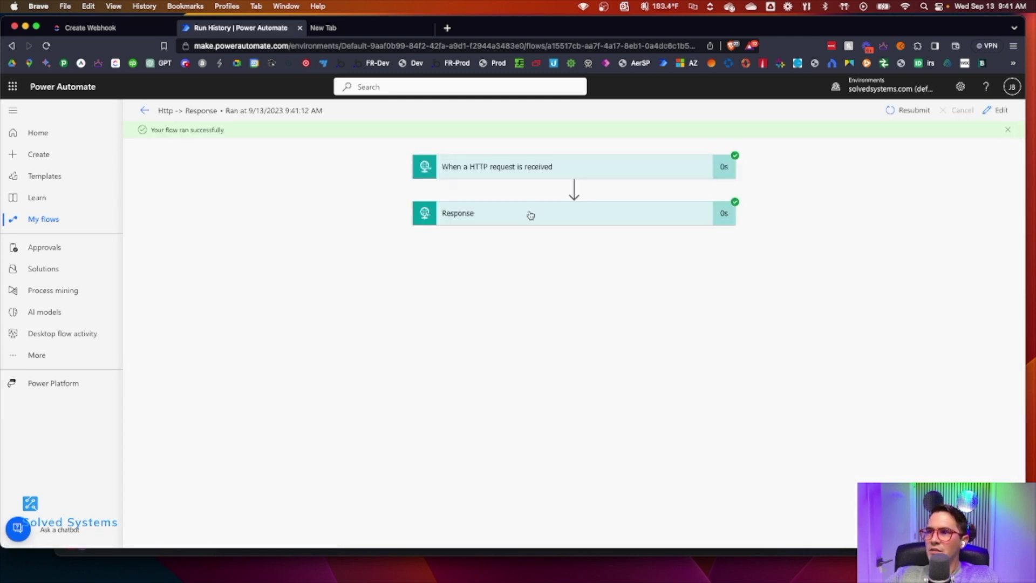
click(531, 215)
scroll(556, 381, down, 3)
scroll(558, 377, down, 3)
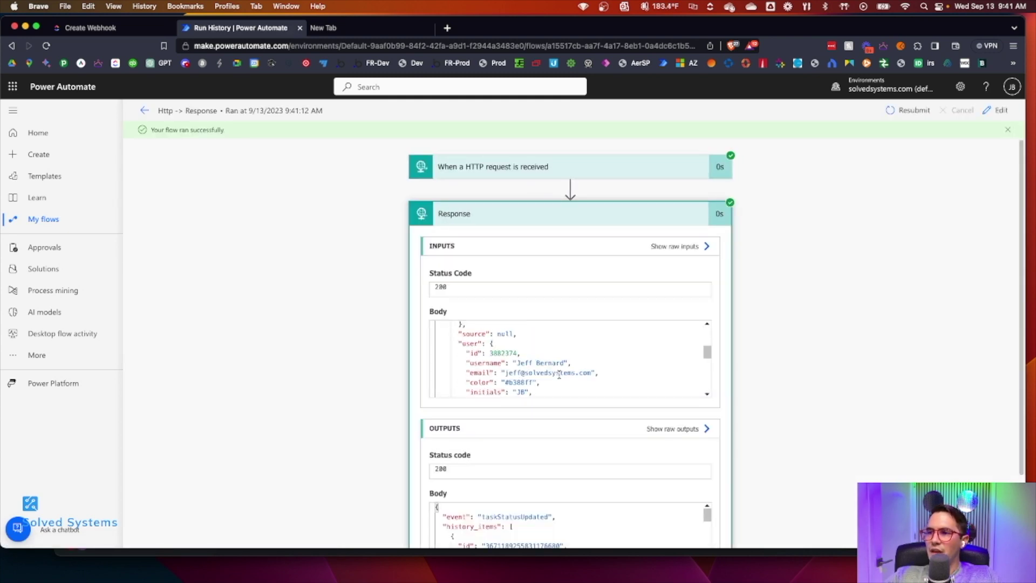
scroll(560, 373, down, 2)
scroll(561, 373, down, 3)
scroll(562, 373, down, 3)
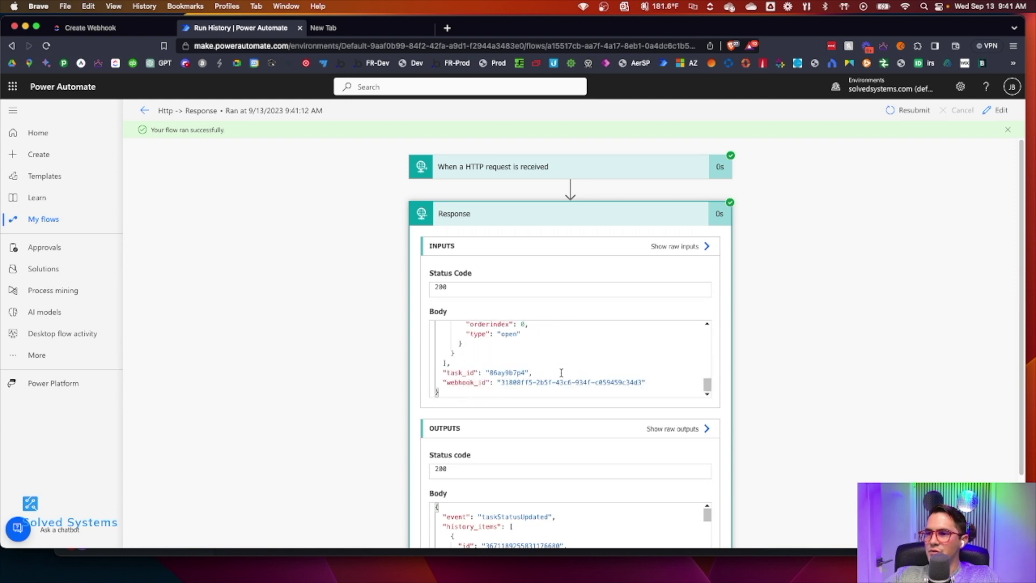
scroll(562, 373, up, 10)
scroll(564, 374, down, 10)
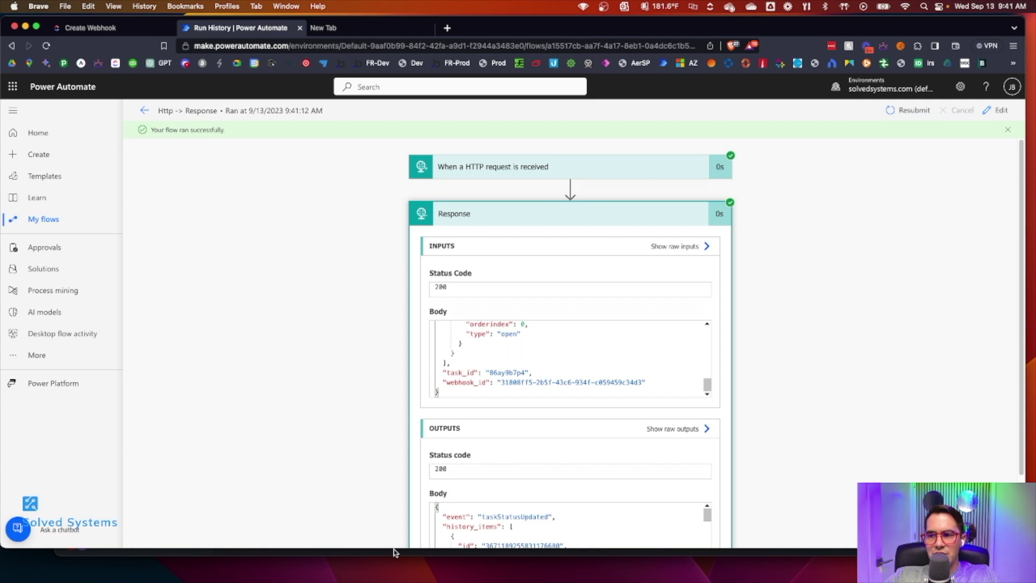
mouse_move(476, 561)
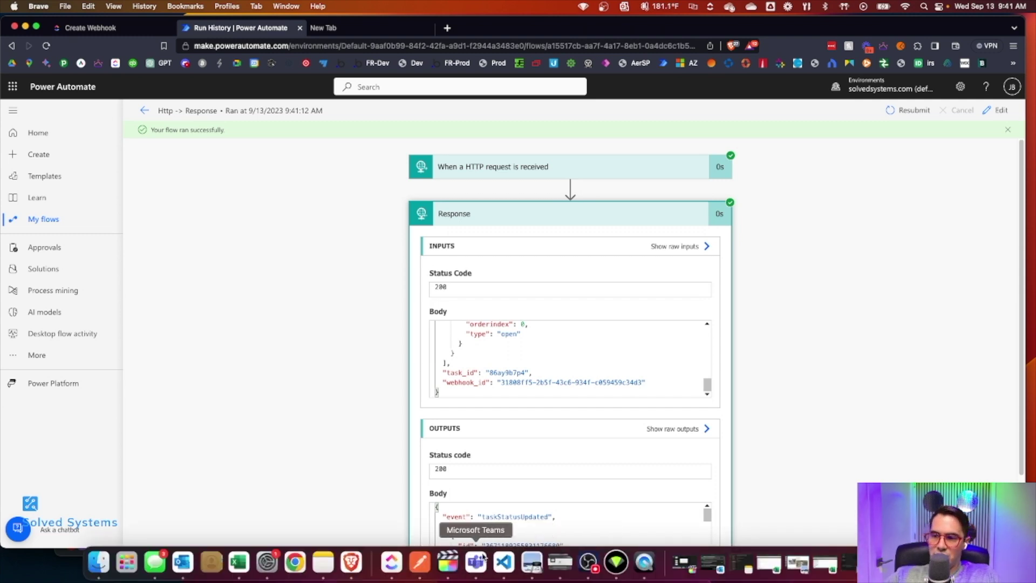
scroll(579, 357, up, 10)
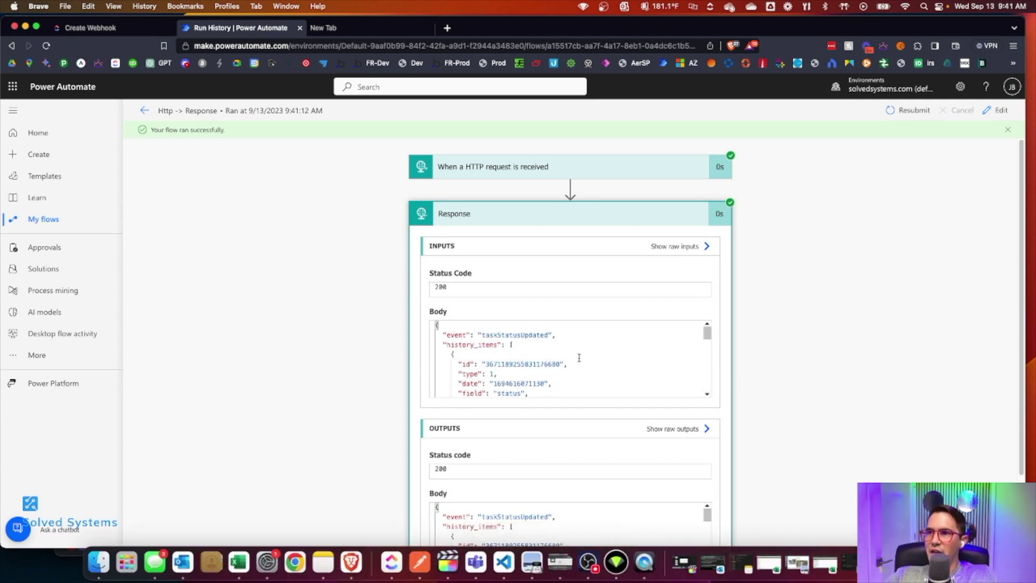
Step: Mark the Test task complete in ClickUp
click(391, 561)
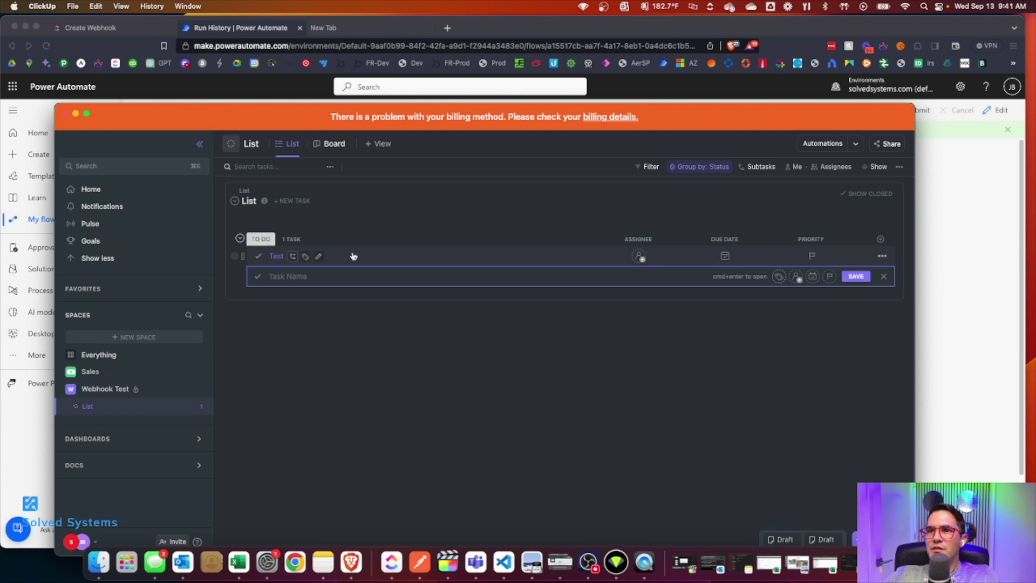
click(275, 256)
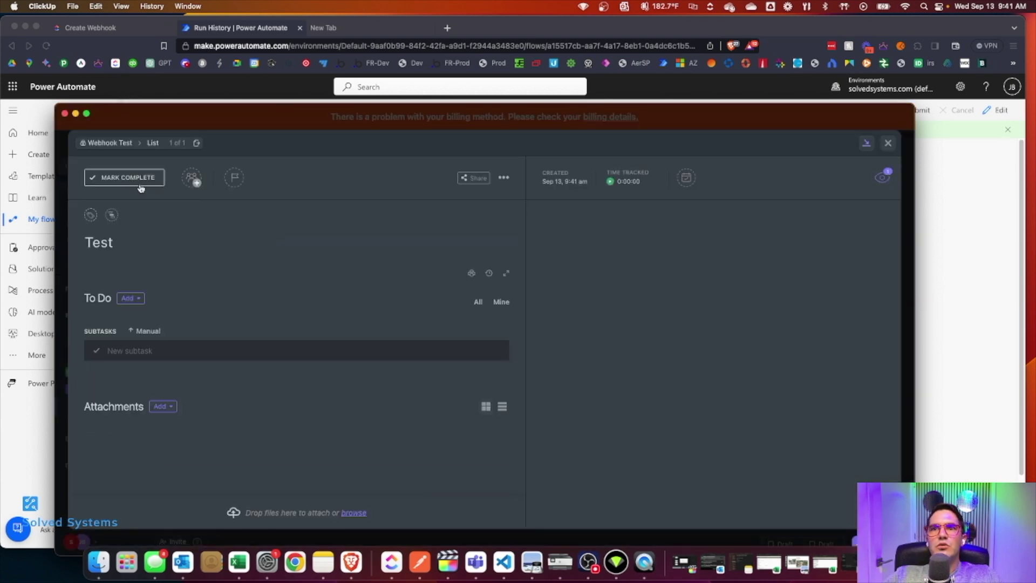
click(139, 179)
click(994, 317)
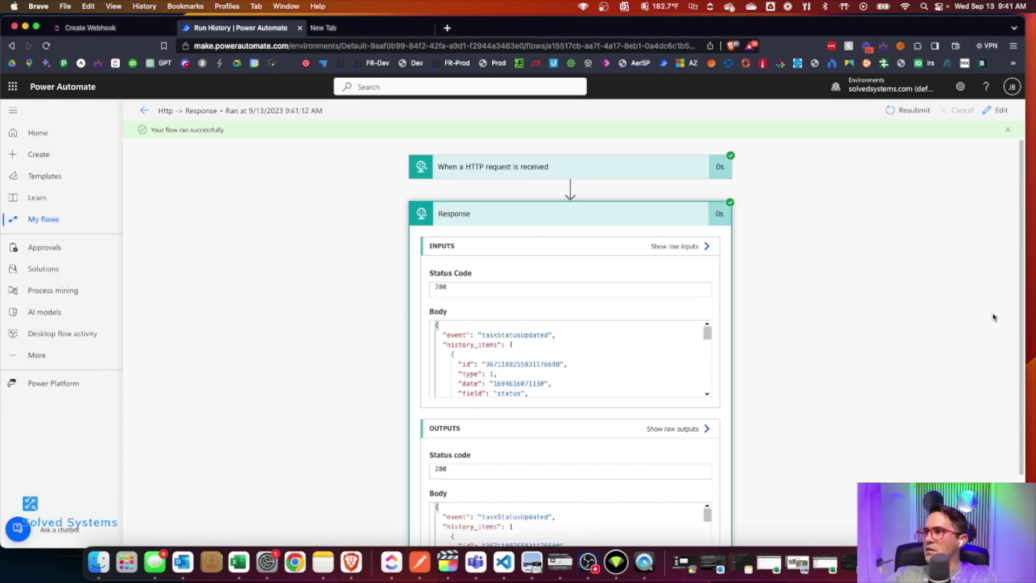
Step: Open the newest run and check the HTTP trigger body shows status "closed"
click(144, 110)
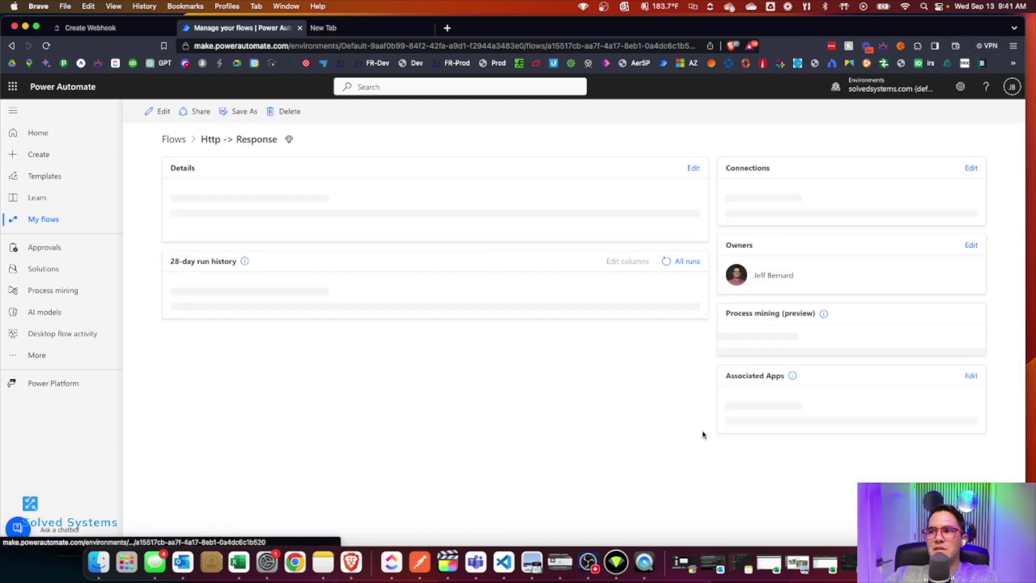
click(260, 427)
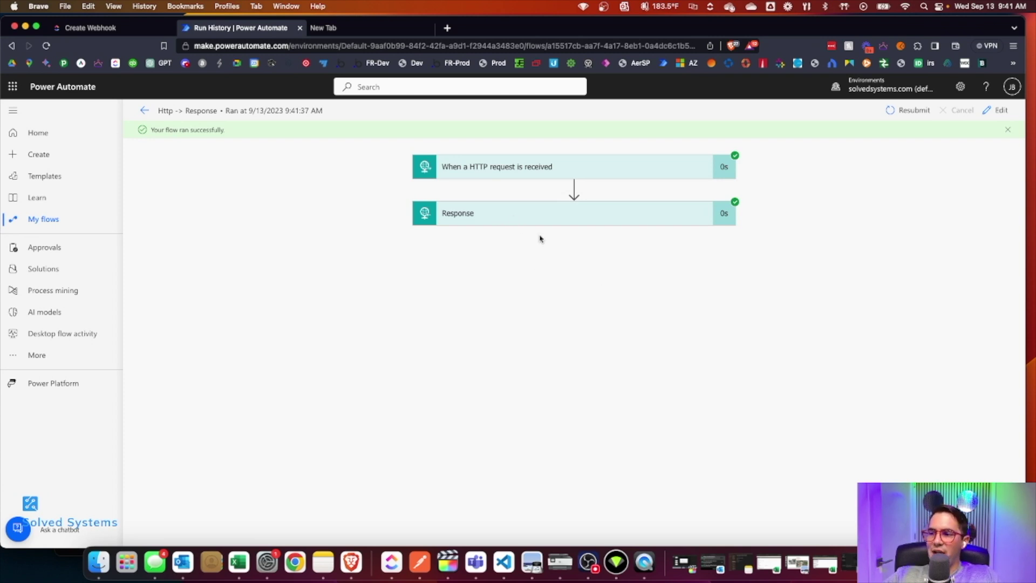
click(574, 174)
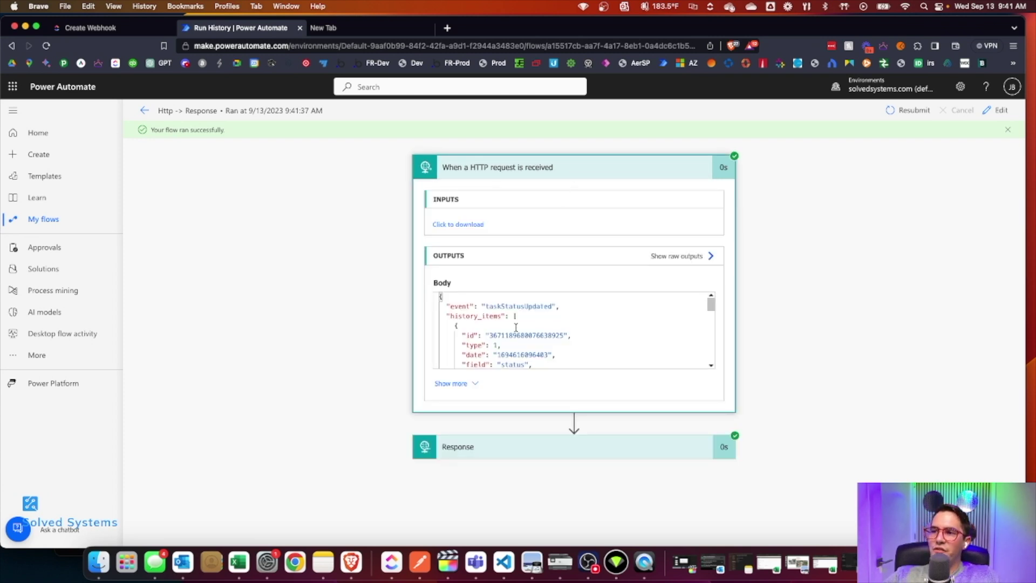
scroll(518, 327, down, 3)
scroll(517, 327, down, 5)
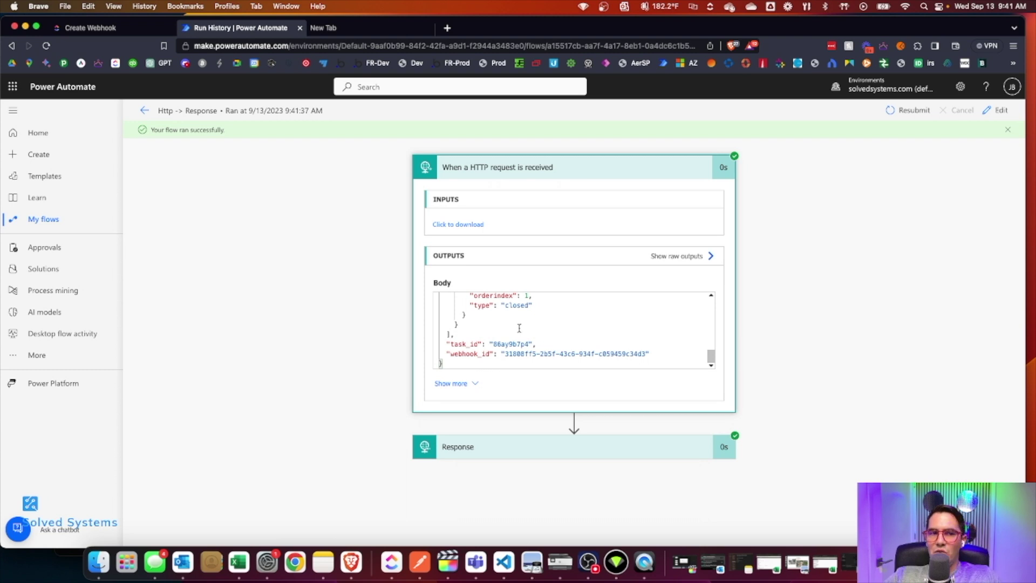